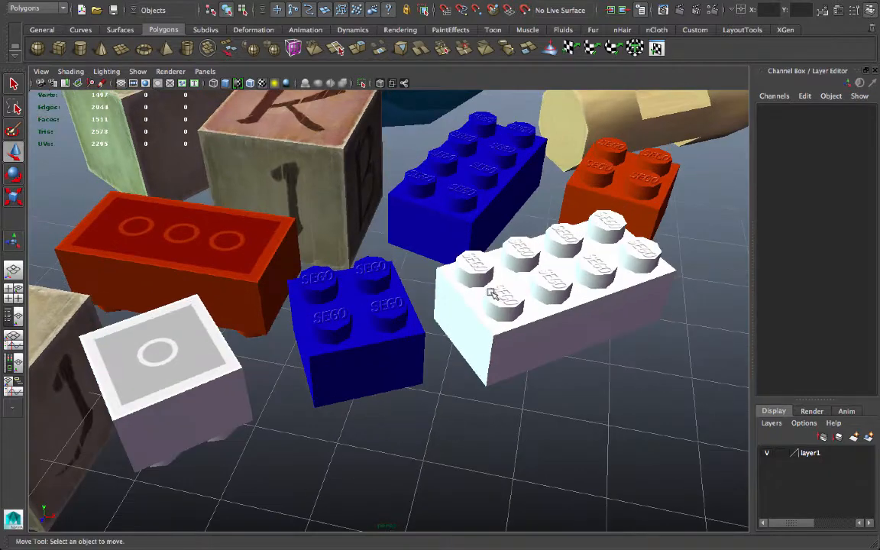
Create a polygon cube about 3.98 wide, 1.21 high and 2.06 deep on the empty grid near the origin
{"action": "middle_click_drag", "start_coordinate": [534, 287], "coordinate": [329, 206], "text": "alt"}
{"action": "scroll", "coordinate": [504, 281], "scroll_direction": "down", "scroll_amount": 3}
{"action": "left_click_drag", "start_coordinate": [329, 206], "coordinate": [355, 203], "text": "alt"}
{"action": "left_click", "coordinate": [60, 48]}
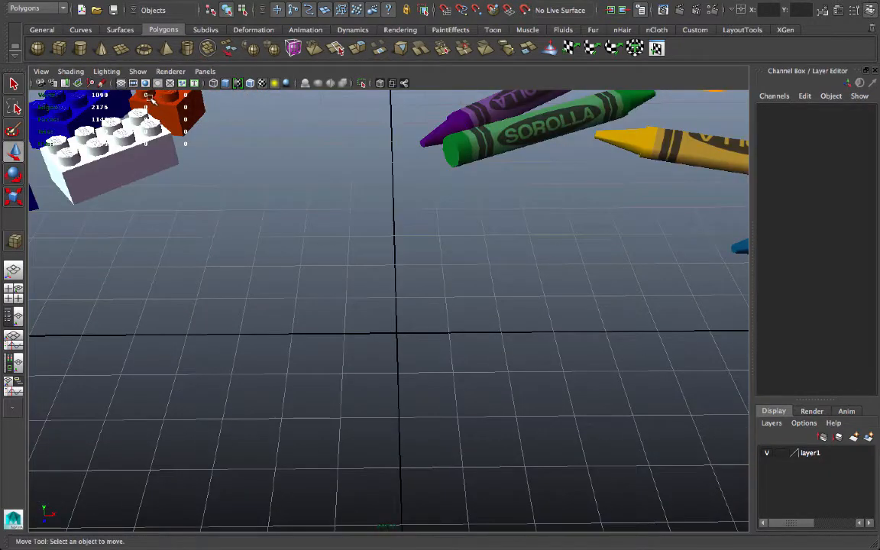
{"action": "left_click_drag", "start_coordinate": [283, 294], "coordinate": [527, 384]}
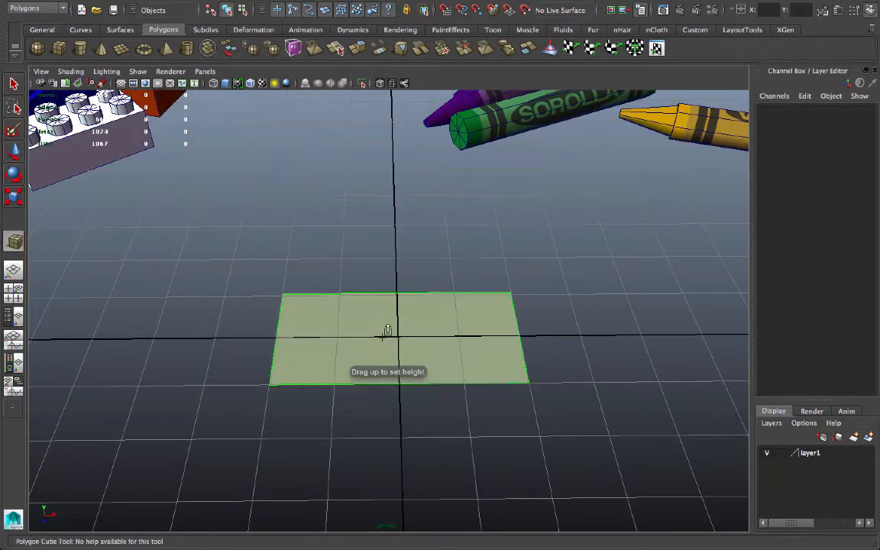
{"action": "left_click_drag", "start_coordinate": [387, 330], "coordinate": [451, 347]}
Set the cube's width to 3, height to 1 and depth to 1.5
{"action": "left_click", "coordinate": [839, 11]}
{"action": "left_click", "coordinate": [742, 107]}
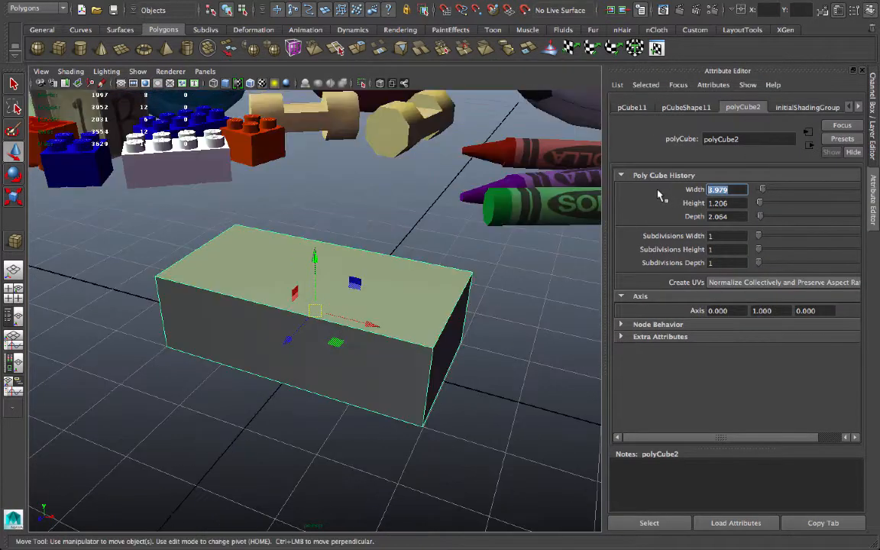
{"action": "type", "text": "3"}
{"action": "key", "text": "Tab"}
{"action": "type", "text": "1"}
{"action": "key", "text": "Tab"}
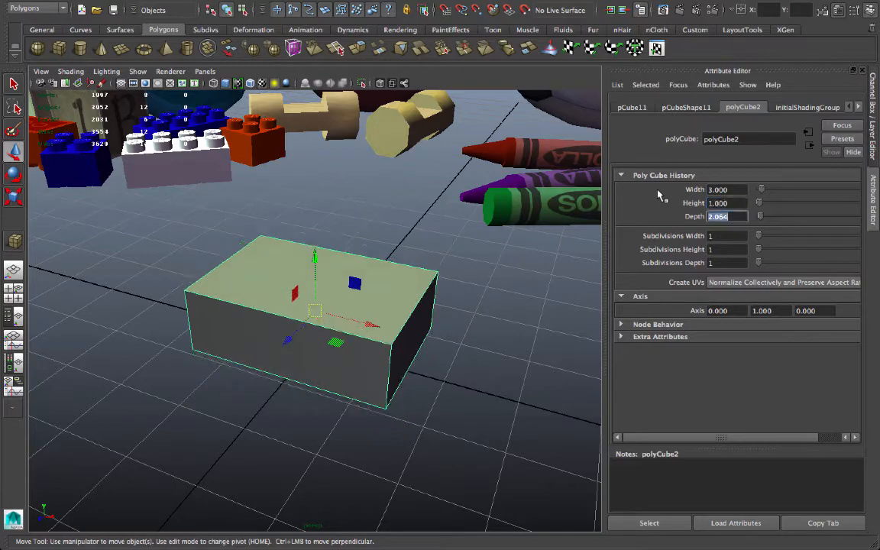
{"action": "type", "text": "1.5"}
{"action": "key", "text": "Return"}
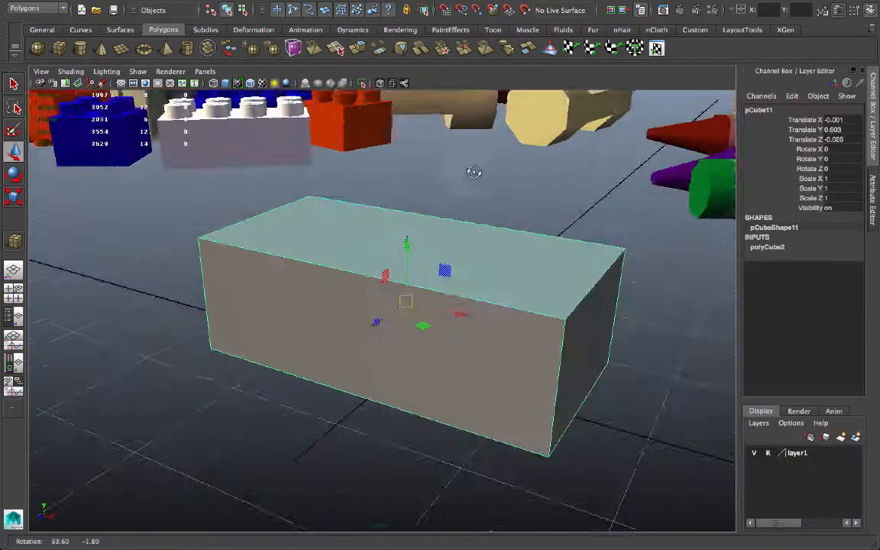
Assign a new Lambert material to the box and map its color to the blue SEGO brick file texture
{"action": "left_click_drag", "start_coordinate": [471, 172], "coordinate": [576, 175], "text": "alt"}
{"action": "middle_click_drag", "start_coordinate": [387, 220], "coordinate": [374, 216], "text": "alt"}
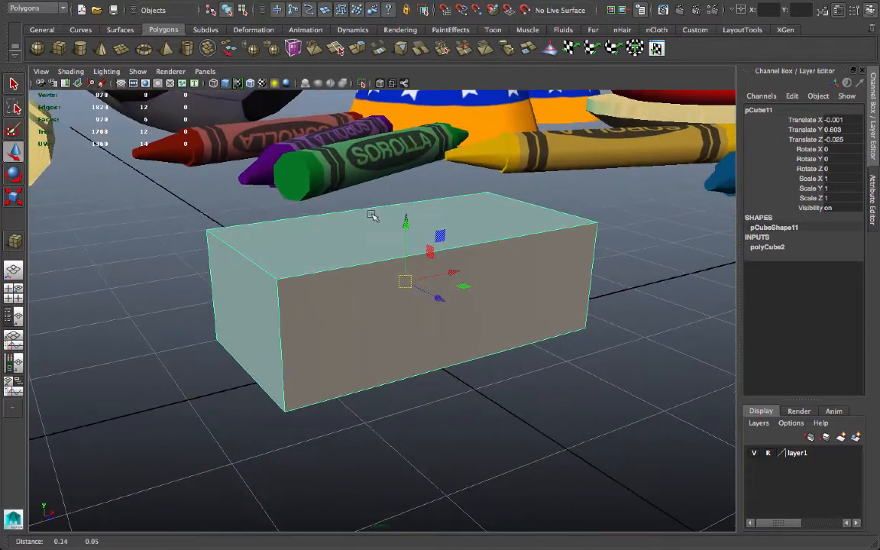
{"action": "left_click_drag", "start_coordinate": [373, 197], "coordinate": [372, 224], "text": "alt"}
{"action": "middle_click_drag", "start_coordinate": [351, 222], "coordinate": [381, 226], "text": "alt"}
{"action": "right_click_drag", "start_coordinate": [352, 244], "coordinate": [372, 494]}
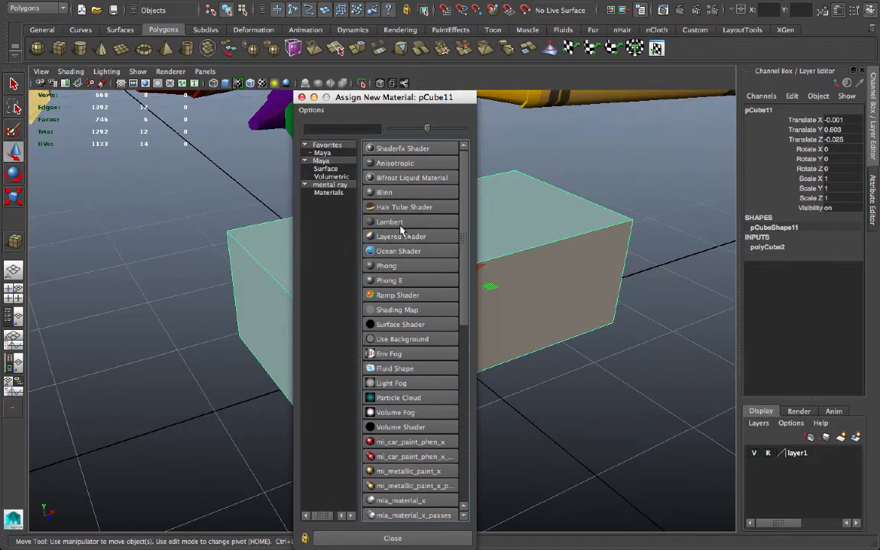
{"action": "left_click", "coordinate": [401, 223]}
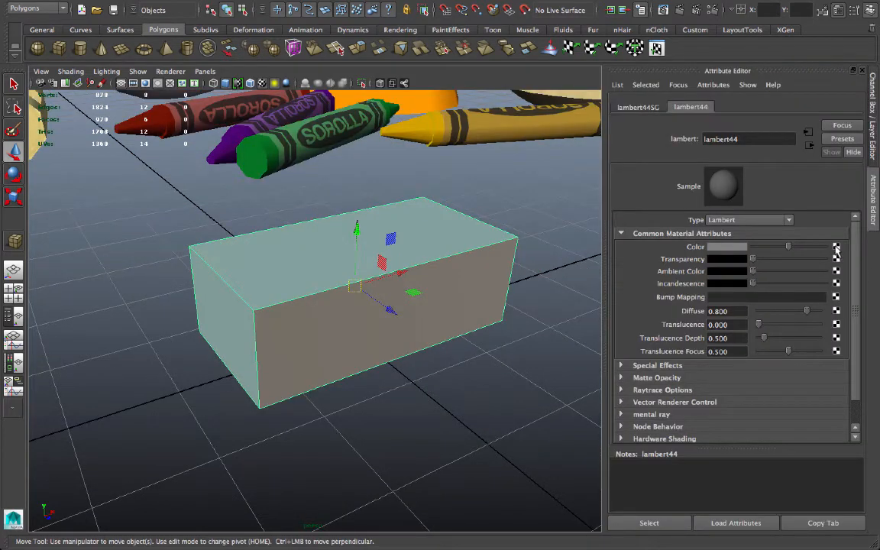
{"action": "left_click", "coordinate": [835, 248]}
{"action": "left_click", "coordinate": [397, 175]}
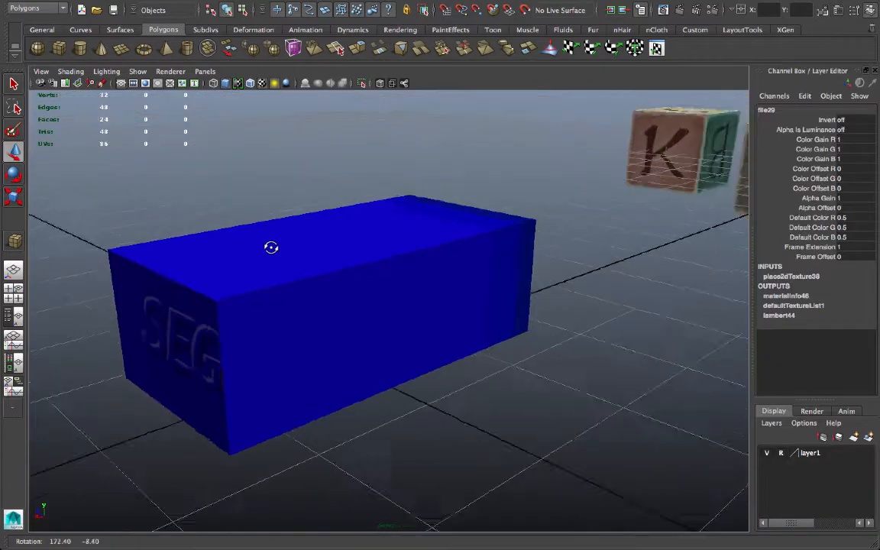
Apply automatic UV mapping to the box and show its UVs in the UV Texture Editor beside the model
{"action": "left_click_drag", "start_coordinate": [272, 250], "coordinate": [641, 62], "text": "alt"}
{"action": "left_click", "coordinate": [428, 247]}
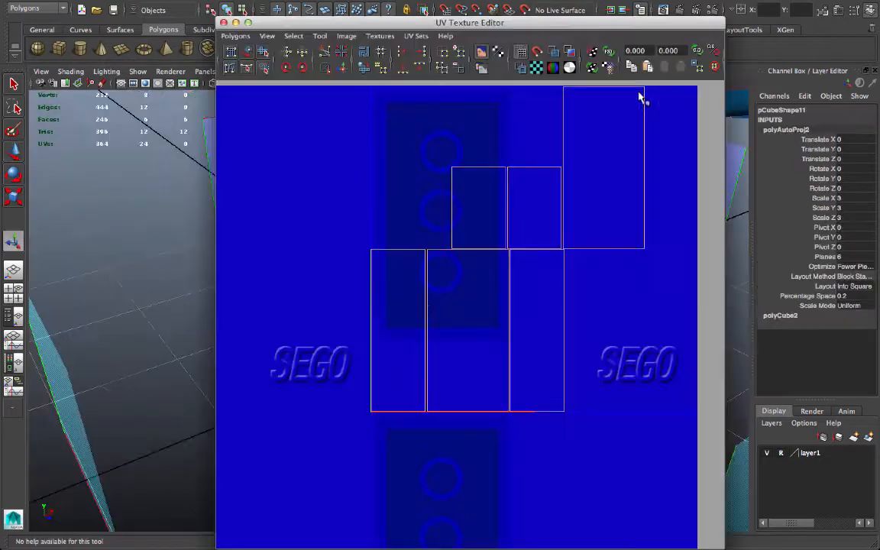
{"action": "left_click_drag", "start_coordinate": [333, 24], "coordinate": [470, 8]}
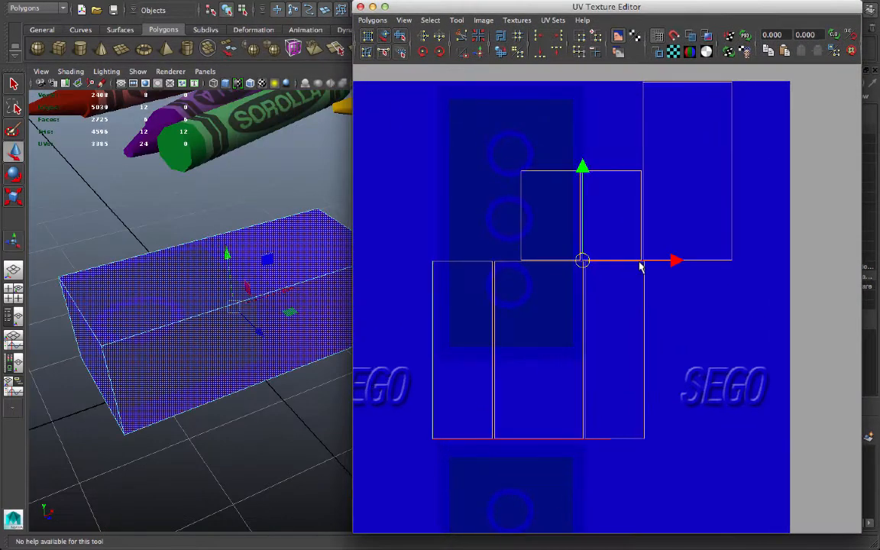
{"action": "middle_click_drag", "start_coordinate": [584, 261], "coordinate": [595, 238], "text": "alt"}
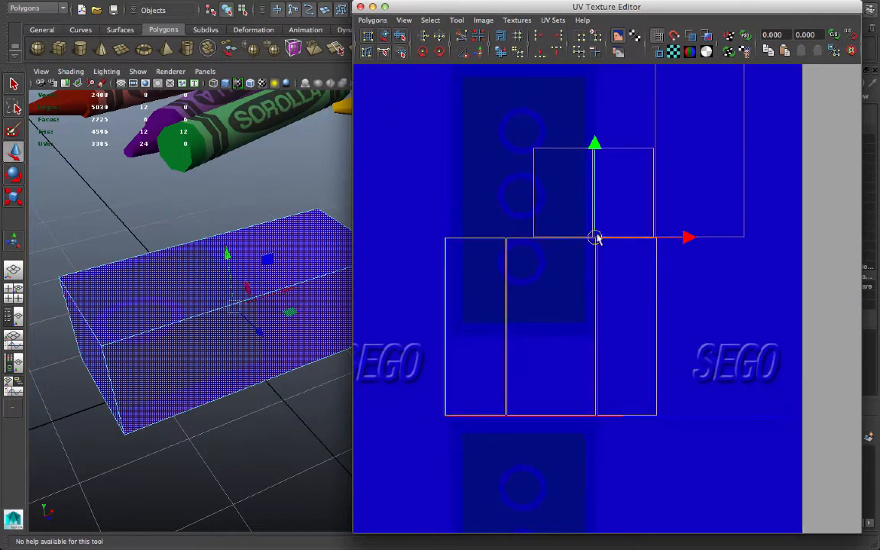
Separate the UV shells with the Move UV Shell Tool, placing the bottom face's shell over the dark area with three circles
{"action": "left_click", "coordinate": [384, 35]}
{"action": "left_click", "coordinate": [384, 38]}
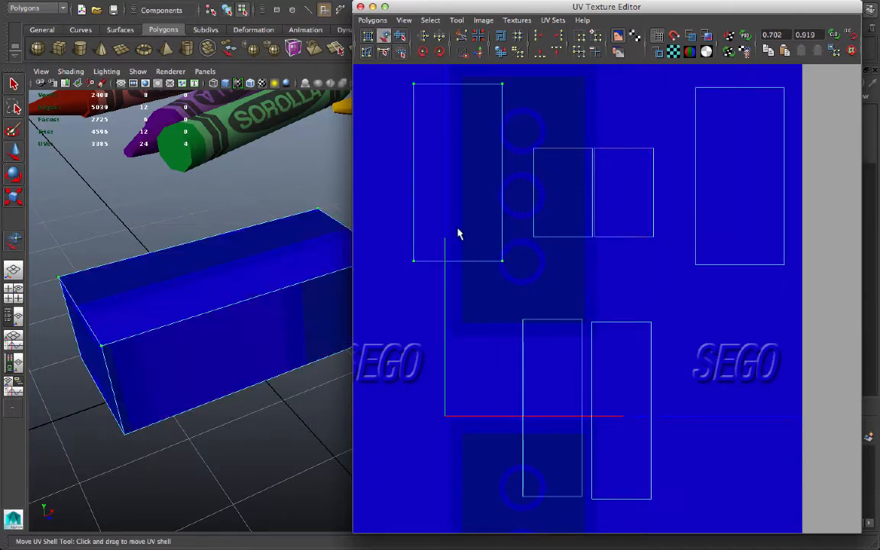
{"action": "left_click_drag", "start_coordinate": [458, 229], "coordinate": [758, 317]}
{"action": "left_click_drag", "start_coordinate": [738, 128], "coordinate": [497, 138]}
Turn on flat lighting in the viewport to check the three-circle texture on the box's underside
{"action": "middle_click_drag", "start_coordinate": [163, 232], "coordinate": [69, 223], "text": "alt"}
{"action": "left_click_drag", "start_coordinate": [104, 220], "coordinate": [130, 211], "text": "alt"}
{"action": "middle_click_drag", "start_coordinate": [222, 211], "coordinate": [226, 220], "text": "alt"}
{"action": "left_click_drag", "start_coordinate": [226, 220], "coordinate": [193, 180], "text": "alt"}
{"action": "left_click", "coordinate": [106, 71]}
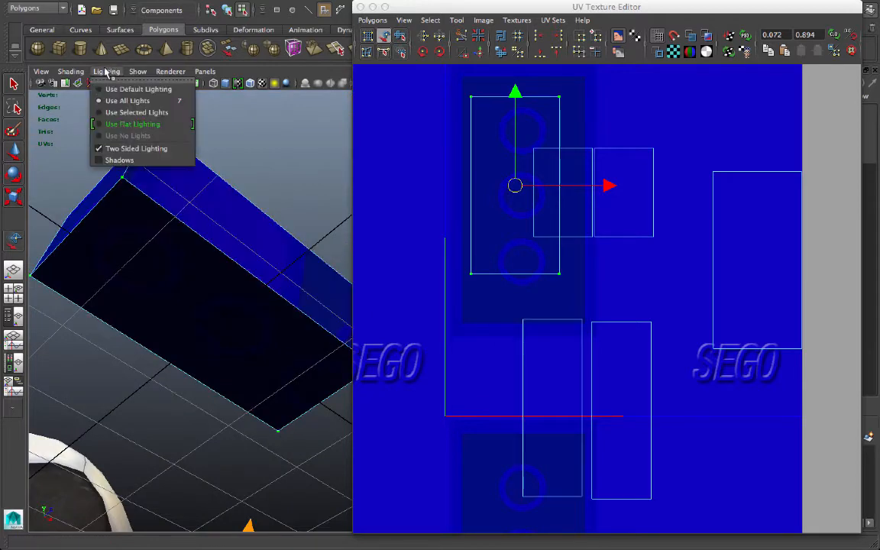
{"action": "left_click", "coordinate": [104, 124]}
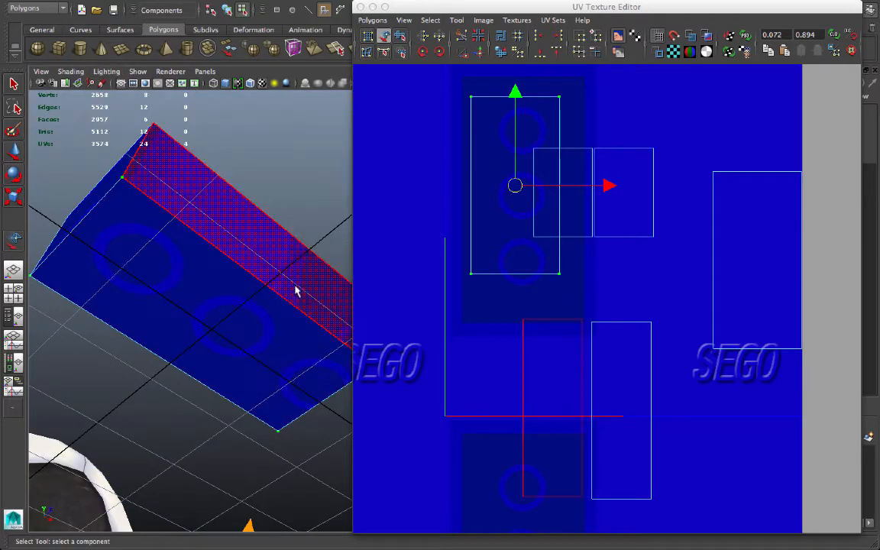
Stack the two end-face shells below the recess image and the two long side shells to its right, all on plain blue
{"action": "left_click_drag", "start_coordinate": [295, 291], "coordinate": [291, 350], "text": "alt"}
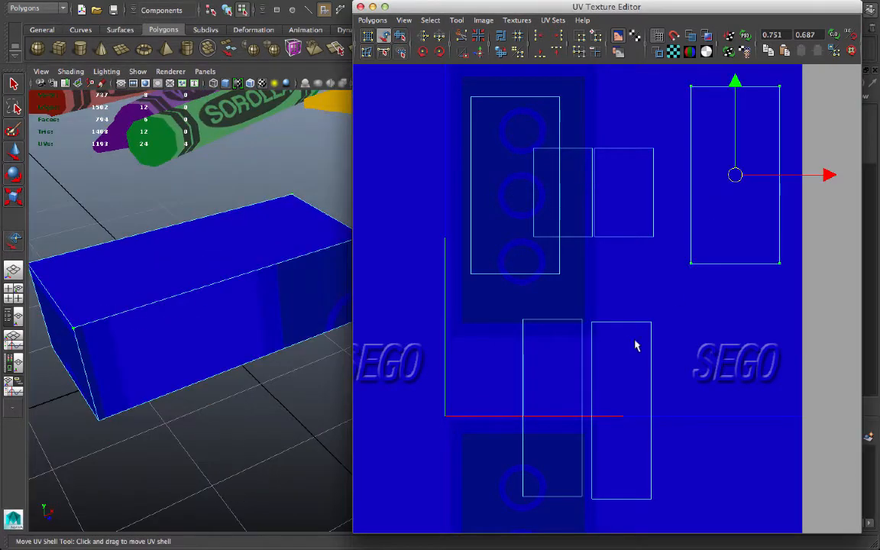
{"action": "left_click_drag", "start_coordinate": [624, 194], "coordinate": [490, 375]}
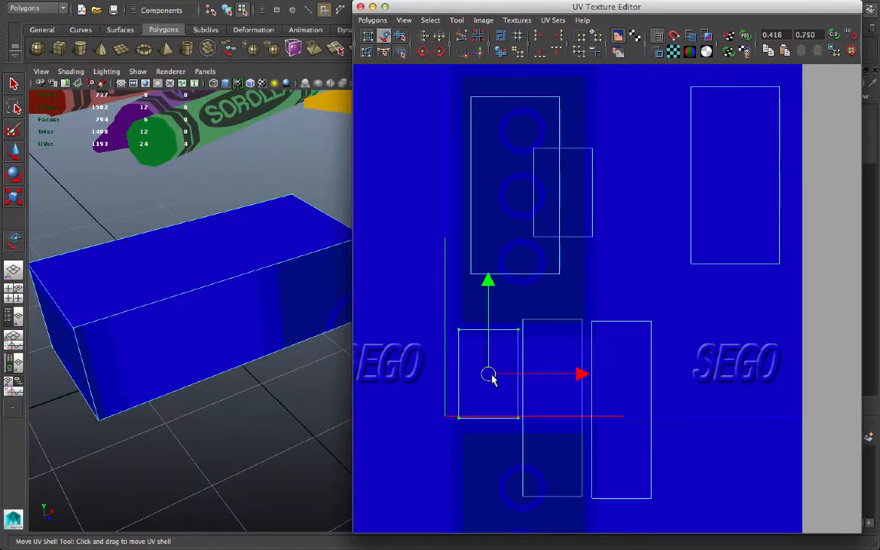
{"action": "left_click_drag", "start_coordinate": [581, 227], "coordinate": [443, 416]}
{"action": "left_click_drag", "start_coordinate": [552, 402], "coordinate": [639, 178]}
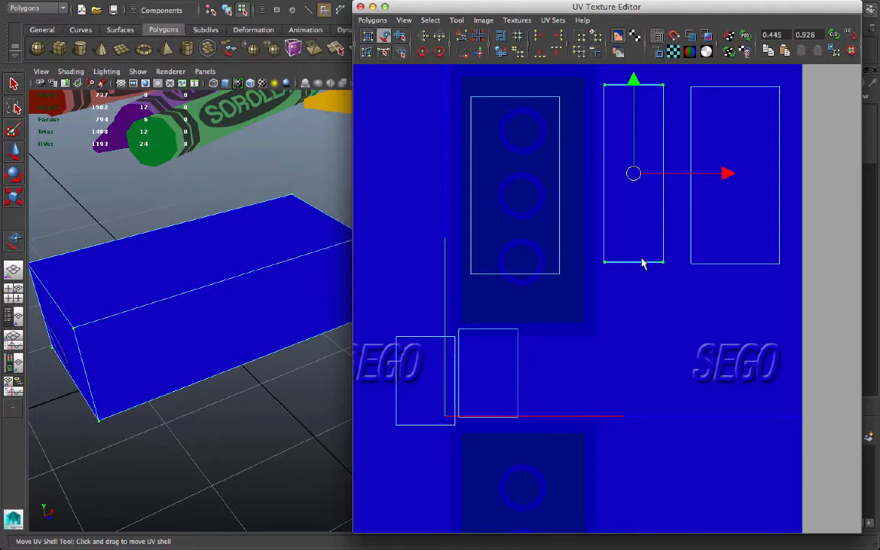
{"action": "left_click_drag", "start_coordinate": [478, 374], "coordinate": [513, 374]}
{"action": "left_click_drag", "start_coordinate": [455, 377], "coordinate": [554, 369]}
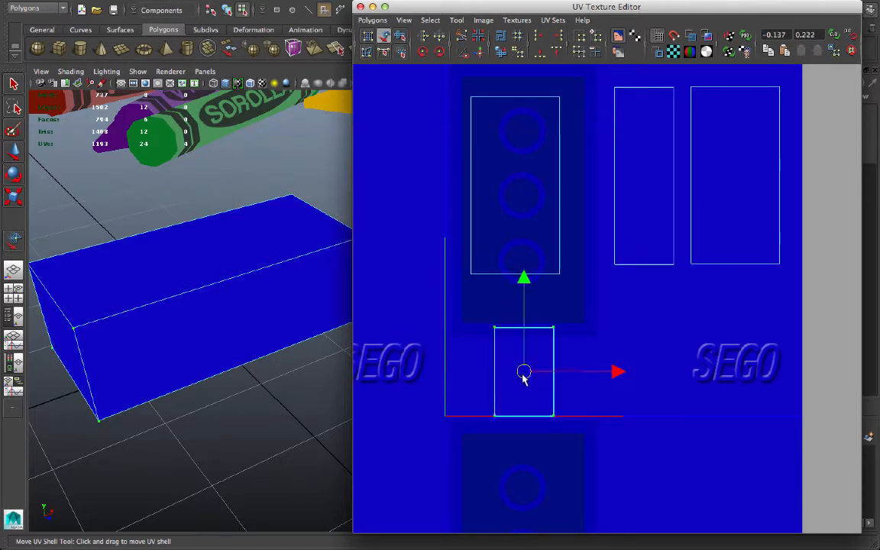
Rotate the stacked end-face shells 90 degrees and place them on plain blue just below the three-circle area
{"action": "left_click", "coordinate": [433, 54]}
{"action": "left_click", "coordinate": [433, 53]}
{"action": "left_click_drag", "start_coordinate": [523, 373], "coordinate": [505, 382]}
Scale and position the bottom face's UV shell so it frames the whole dark three-circle recess with an even border
{"action": "middle_click_drag", "start_coordinate": [505, 382], "coordinate": [501, 426], "text": "alt"}
{"action": "left_click", "coordinate": [512, 230]}
{"action": "left_click_drag", "start_coordinate": [512, 229], "coordinate": [520, 241]}
{"action": "left_click_drag", "start_coordinate": [237, 352], "coordinate": [246, 247], "text": "alt"}
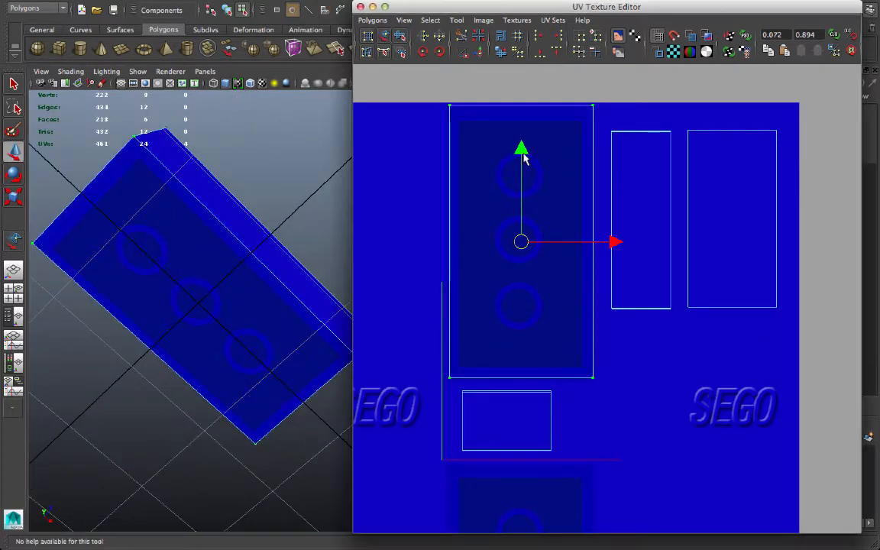
{"action": "left_click_drag", "start_coordinate": [522, 153], "coordinate": [523, 155]}
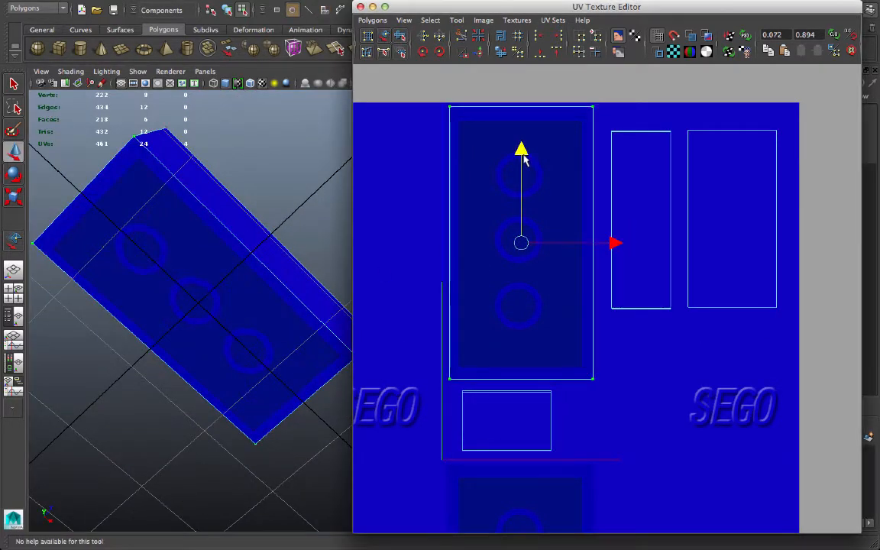
{"action": "key", "text": "r"}
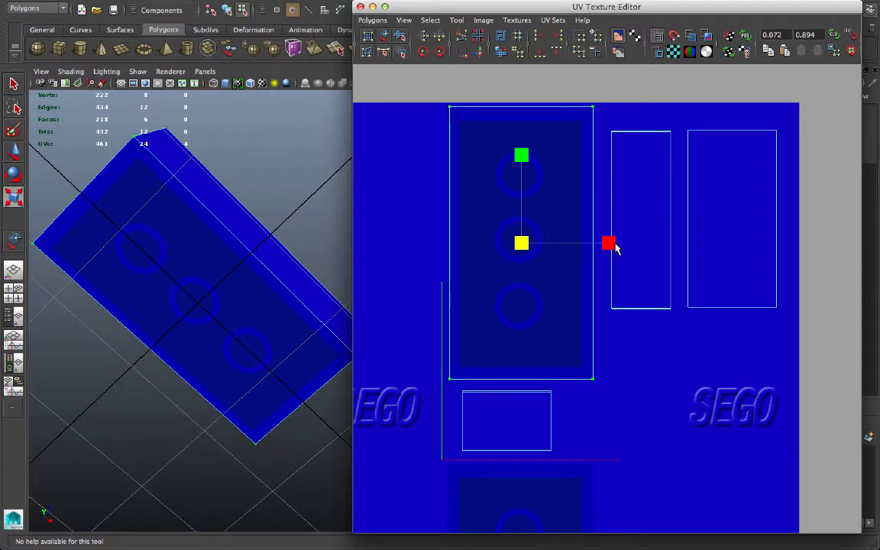
{"action": "left_click_drag", "start_coordinate": [613, 246], "coordinate": [617, 246]}
{"action": "key", "text": "w"}
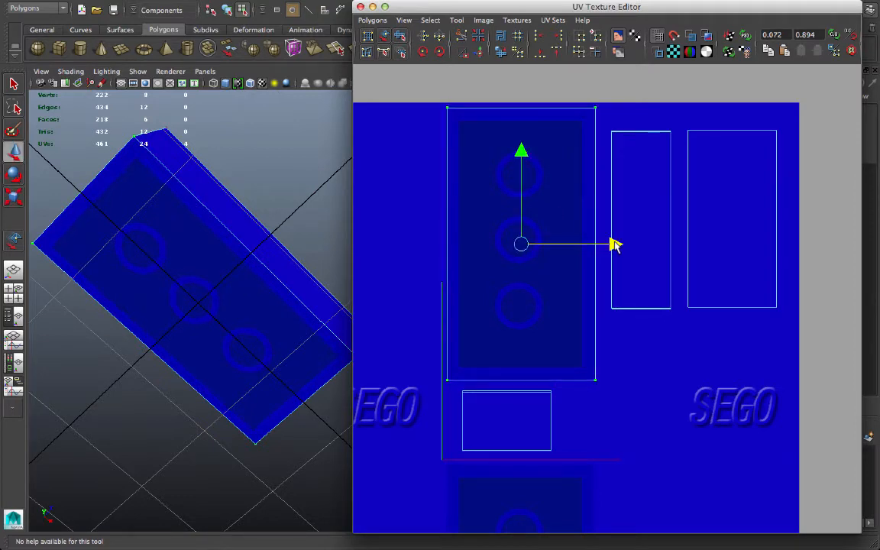
Create a polygon cylinder for the stud, about 0.38 in radius and 0.32 high, on the grid beside the blue box
{"action": "left_click_drag", "start_coordinate": [198, 298], "coordinate": [284, 326], "text": "alt"}
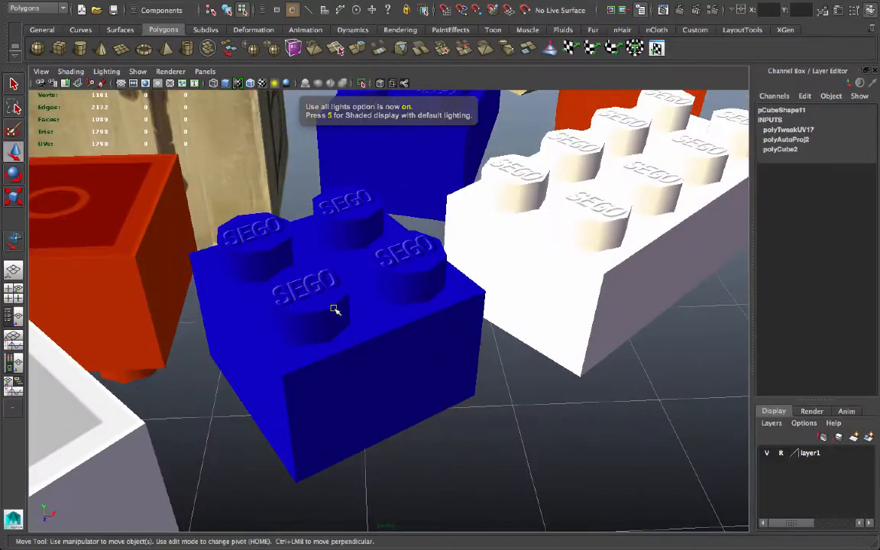
{"action": "left_click_drag", "start_coordinate": [451, 305], "coordinate": [428, 375], "text": "alt"}
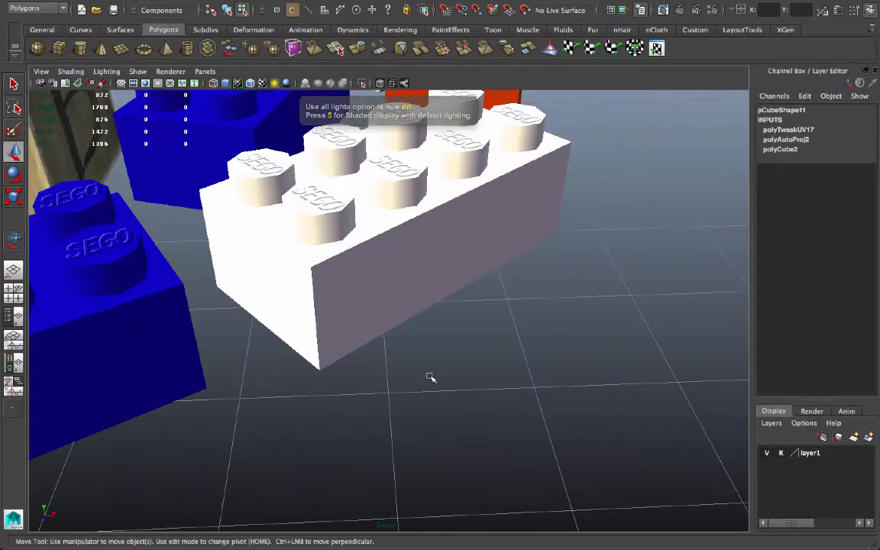
{"action": "right_click_drag", "start_coordinate": [429, 375], "coordinate": [206, 350], "text": "alt"}
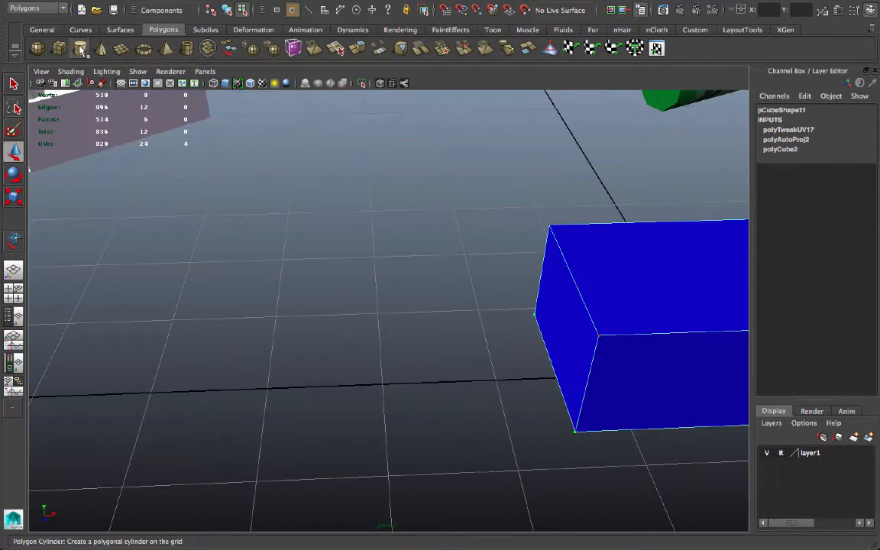
{"action": "left_click", "coordinate": [80, 49]}
{"action": "left_click_drag", "start_coordinate": [395, 382], "coordinate": [395, 345]}
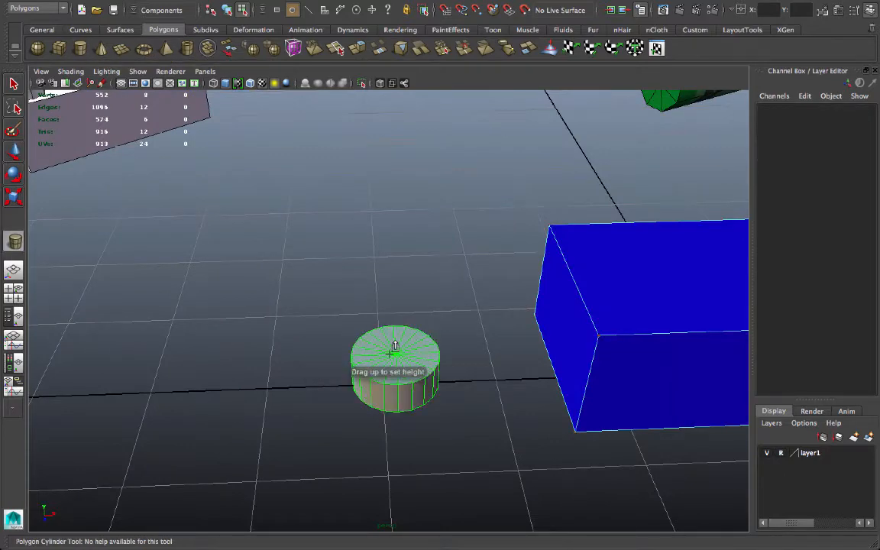
{"action": "key", "text": "w"}
{"action": "middle_click_drag", "start_coordinate": [392, 354], "coordinate": [392, 311], "text": "alt"}
{"action": "left_click_drag", "start_coordinate": [393, 311], "coordinate": [417, 317], "text": "alt"}
{"action": "right_click_drag", "start_coordinate": [416, 317], "coordinate": [473, 321], "text": "alt"}
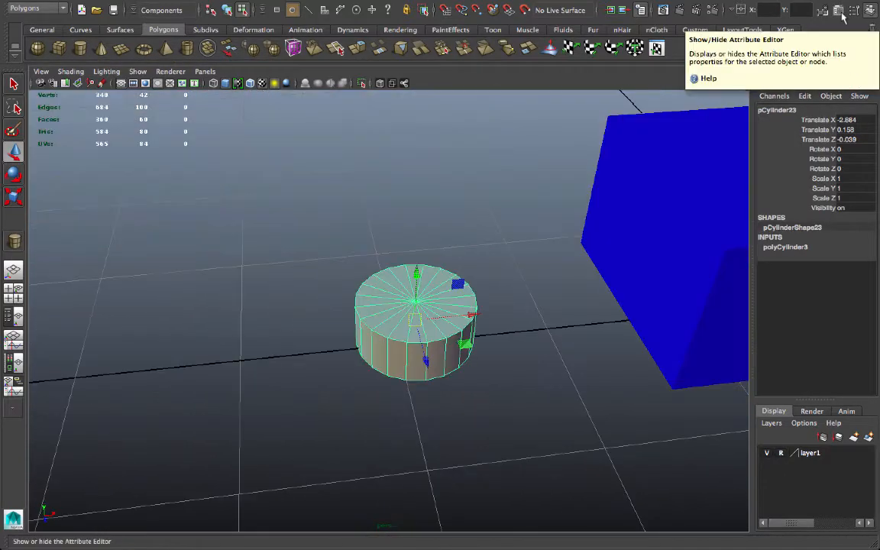
Set the cylinder's axis subdivisions to 8
{"action": "left_click", "coordinate": [841, 15]}
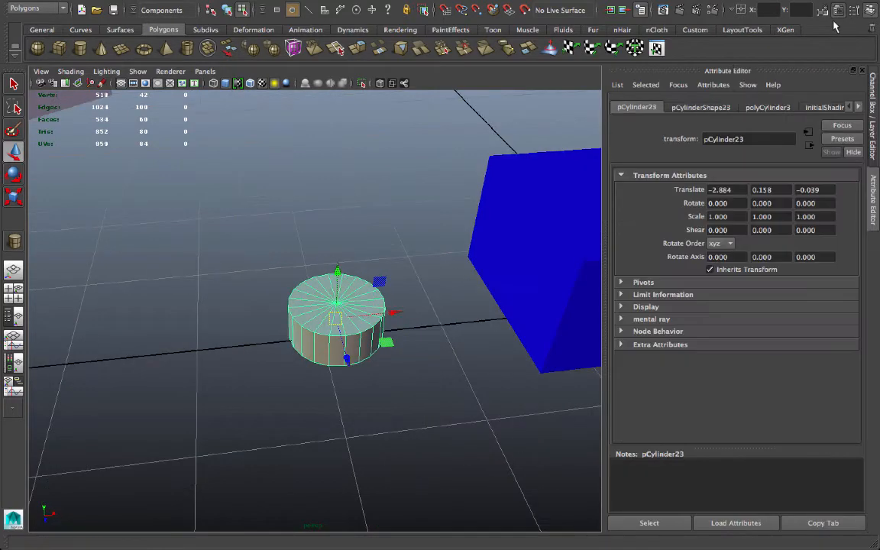
{"action": "left_click", "coordinate": [768, 107]}
{"action": "left_click_drag", "start_coordinate": [790, 222], "coordinate": [769, 224]}
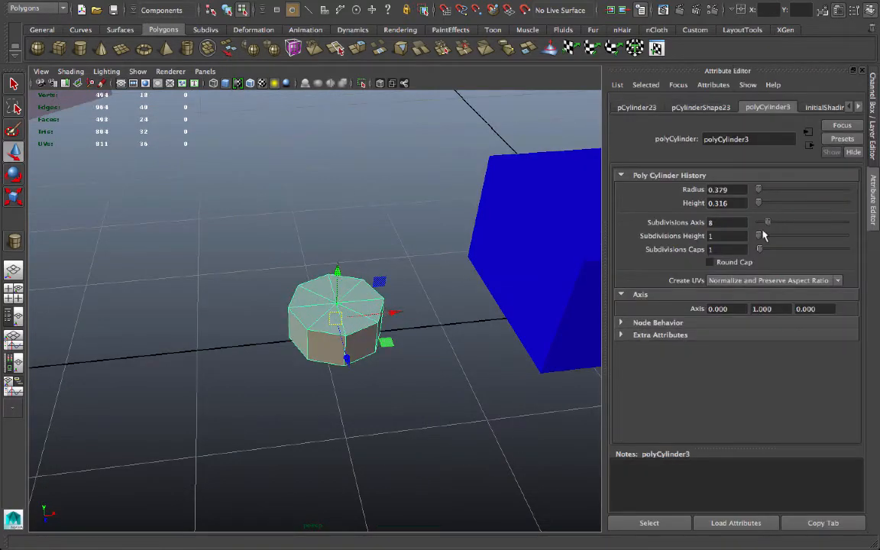
Soften the vertical side edges of the stud cylinder
{"action": "left_click_drag", "start_coordinate": [558, 252], "coordinate": [458, 256], "text": "alt"}
{"action": "key", "text": "F8"}
{"action": "right_click_drag", "start_coordinate": [343, 205], "coordinate": [350, 166]}
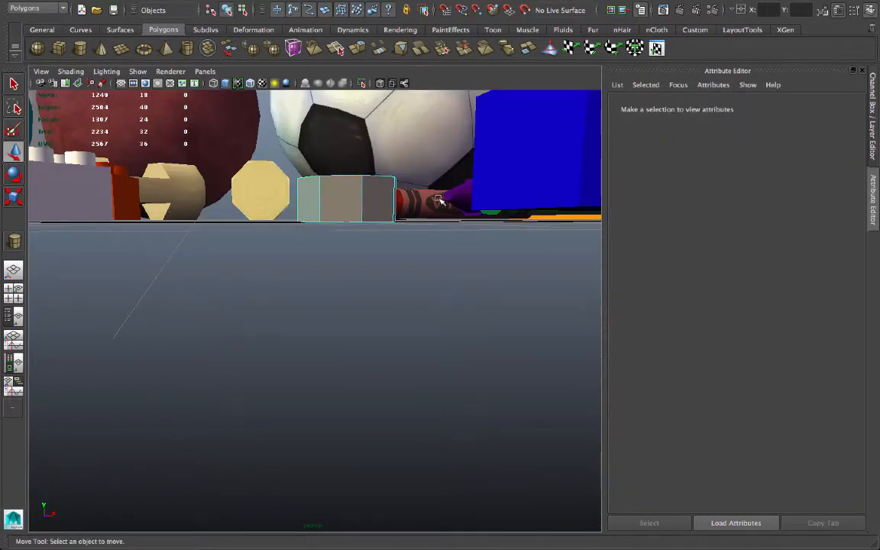
{"action": "left_click_drag", "start_coordinate": [367, 336], "coordinate": [311, 356], "text": "alt"}
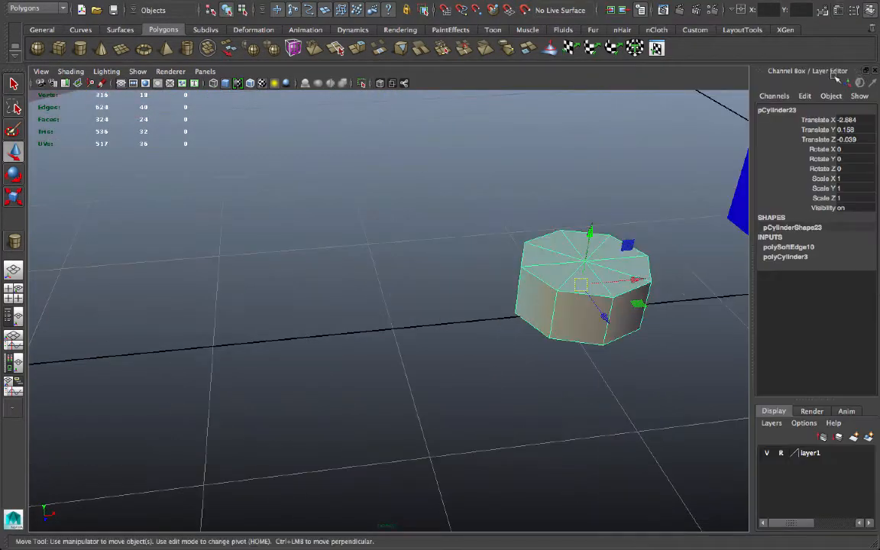
Find the blue lambert44 material among the scene materials and assign it to the stud cylinder
{"action": "left_click", "coordinate": [13, 327]}
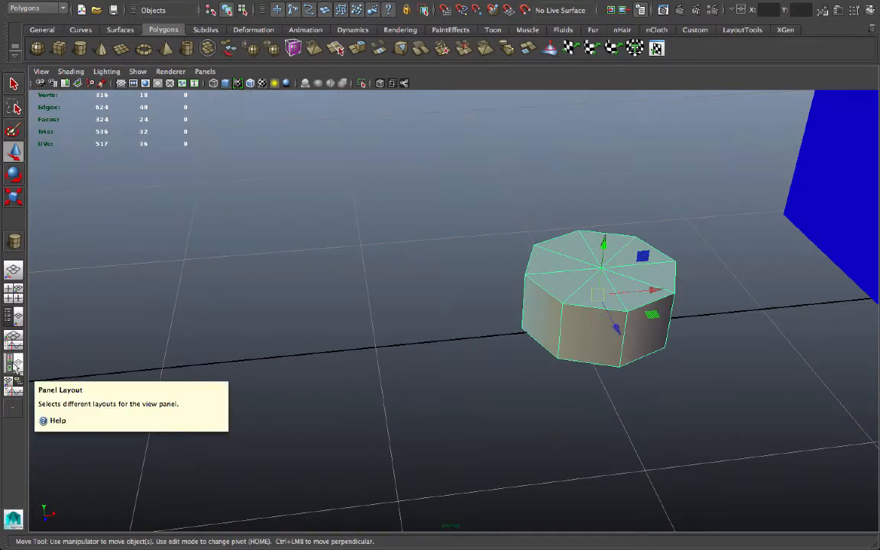
{"action": "left_click", "coordinate": [14, 365]}
{"action": "right_click_drag", "start_coordinate": [543, 329], "coordinate": [609, 333], "text": "alt"}
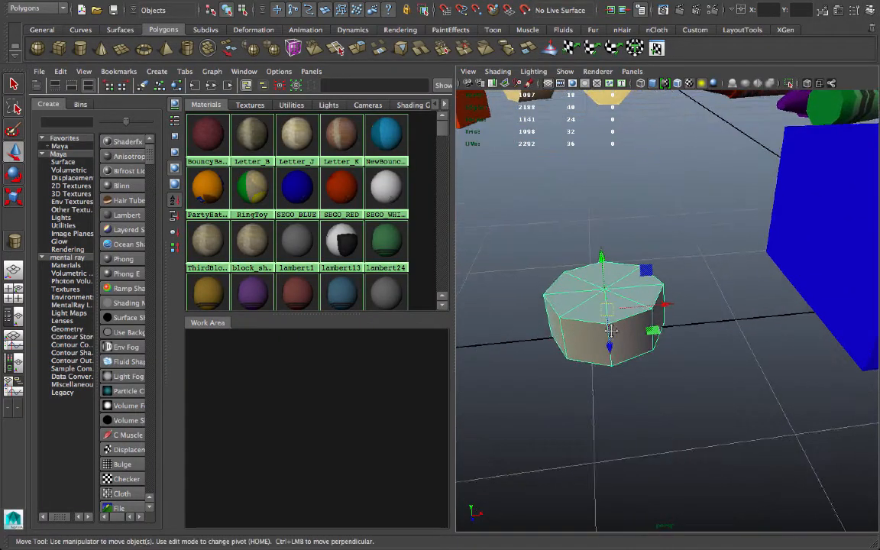
{"action": "middle_click_drag", "start_coordinate": [633, 318], "coordinate": [569, 346], "text": "alt"}
{"action": "right_click_drag", "start_coordinate": [569, 346], "coordinate": [527, 342], "text": "alt"}
{"action": "scroll", "coordinate": [341, 209], "scroll_direction": "down", "scroll_amount": 10}
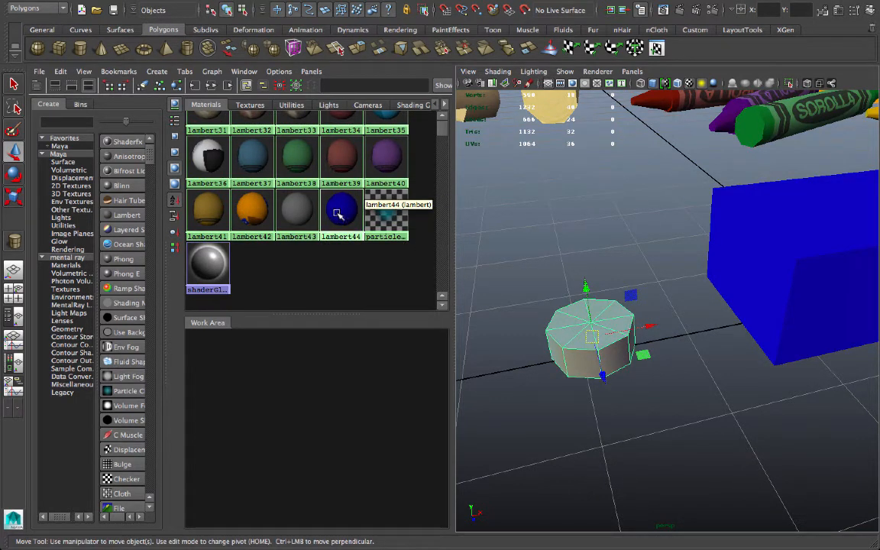
{"action": "middle_click_drag", "start_coordinate": [337, 214], "coordinate": [476, 269]}
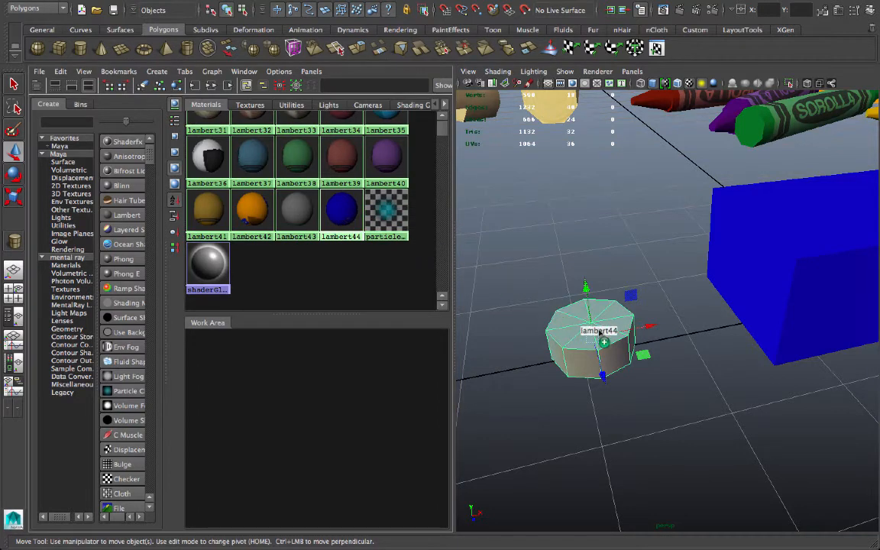
{"action": "middle_click_drag", "start_coordinate": [599, 333], "coordinate": [601, 331]}
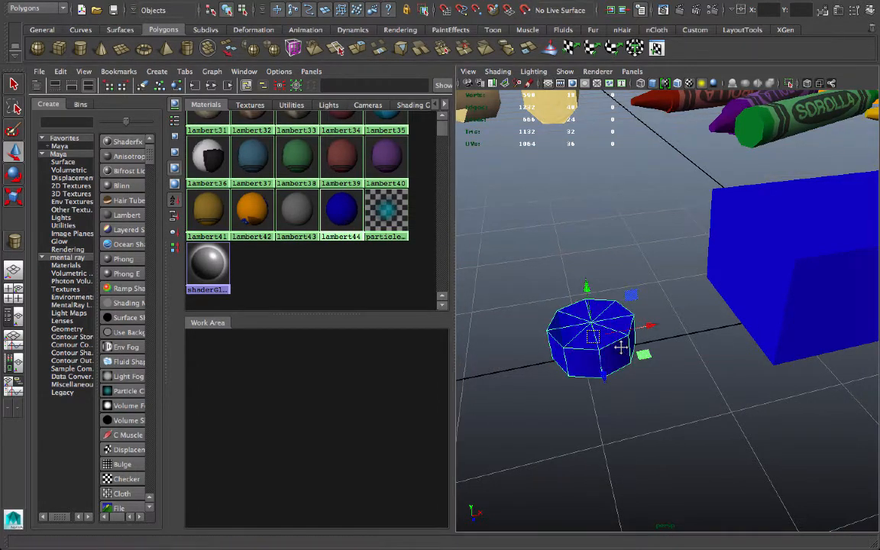
Return to a single full perspective view of the stud cylinder and change the viewport's lighting mode
{"action": "key", "text": "space"}
{"action": "left_click", "coordinate": [13, 293]}
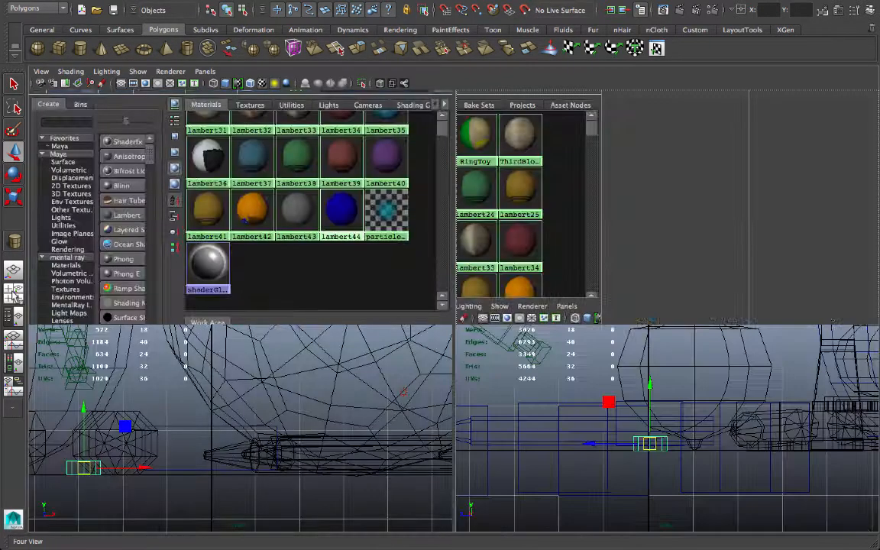
{"action": "key", "text": "space"}
{"action": "left_click_drag", "start_coordinate": [530, 281], "coordinate": [502, 256], "text": "alt"}
{"action": "left_click", "coordinate": [106, 72]}
{"action": "left_click", "coordinate": [126, 124]}
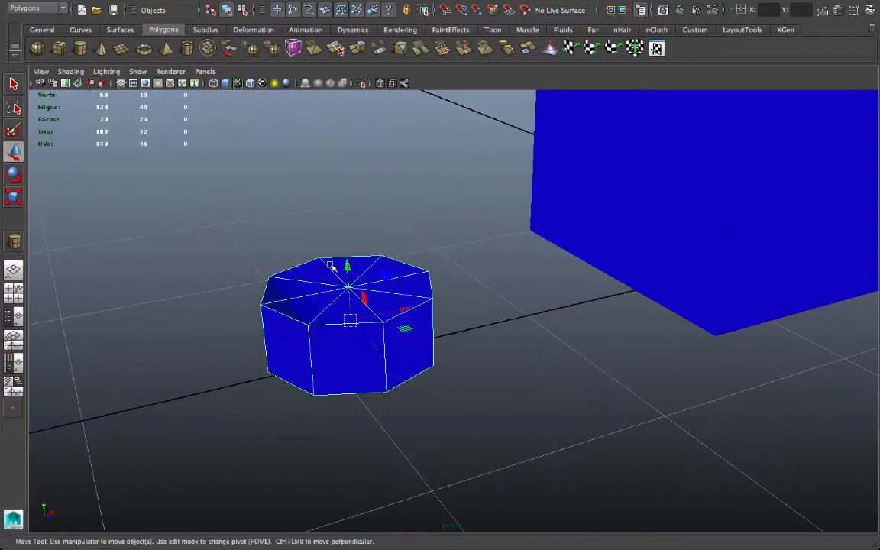
Select all the triangular faces of the stud cylinder's bottom cap and delete them
{"action": "left_click_drag", "start_coordinate": [352, 288], "coordinate": [350, 214], "text": "alt"}
{"action": "right_click", "coordinate": [356, 246]}
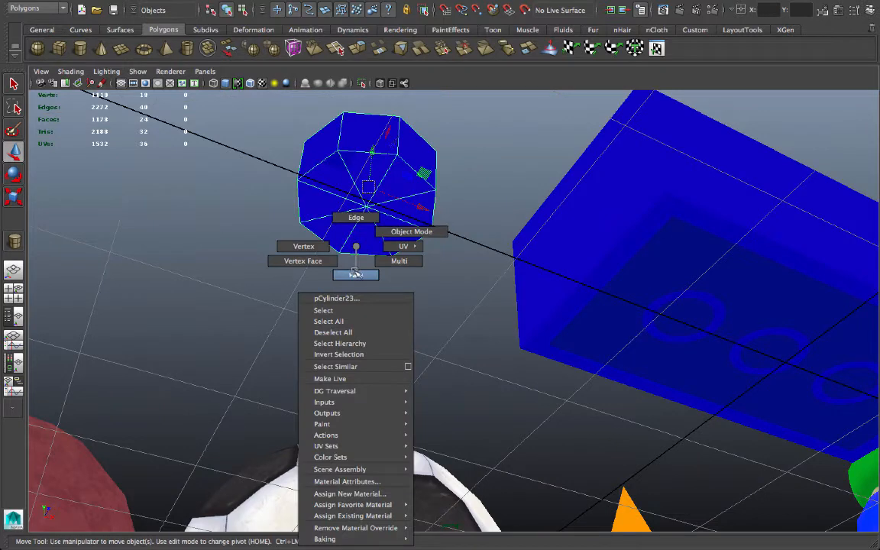
{"action": "left_click", "coordinate": [356, 273]}
{"action": "key", "text": "q"}
{"action": "left_click", "coordinate": [330, 210]}
{"action": "left_click", "coordinate": [330, 208]}
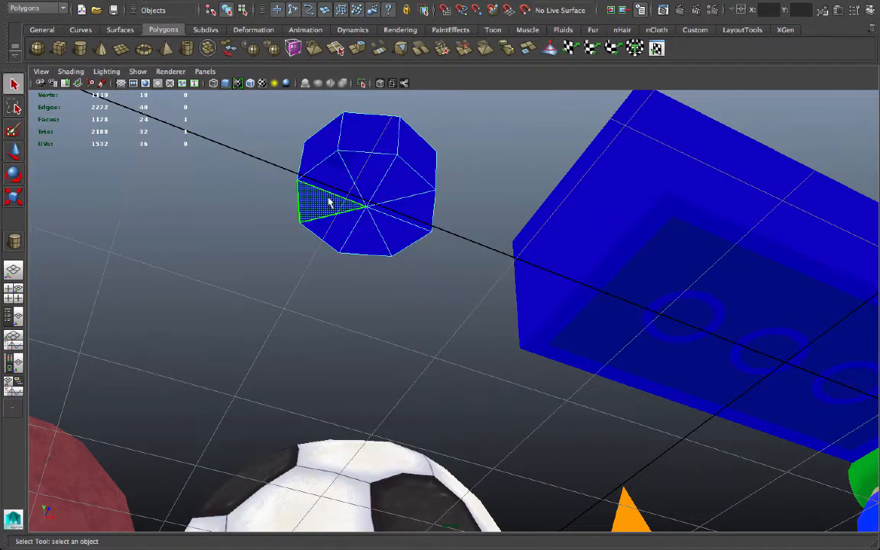
{"action": "left_click", "coordinate": [333, 183], "text": "shift"}
{"action": "left_click", "coordinate": [376, 184], "text": "shift"}
{"action": "left_click", "coordinate": [401, 186], "text": "shift"}
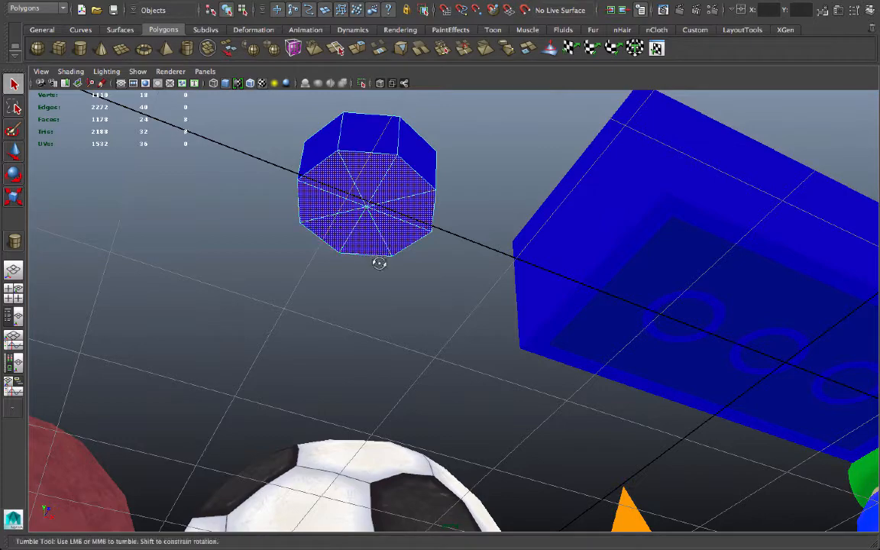
{"action": "left_click_drag", "start_coordinate": [379, 262], "coordinate": [397, 264], "text": "alt"}
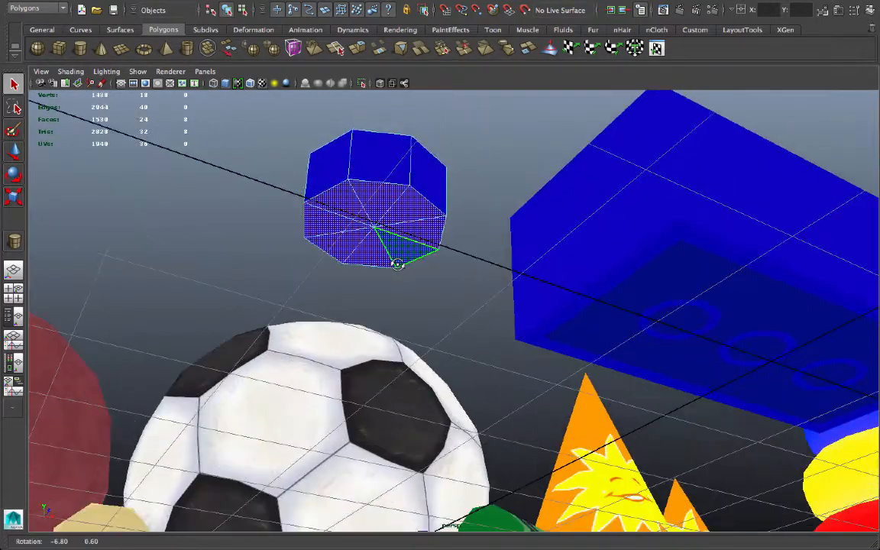
{"action": "key", "text": "Delete"}
Select all remaining faces of the stud cylinder and apply automatic UV mapping to them
{"action": "right_click_drag", "start_coordinate": [349, 245], "coordinate": [405, 269]}
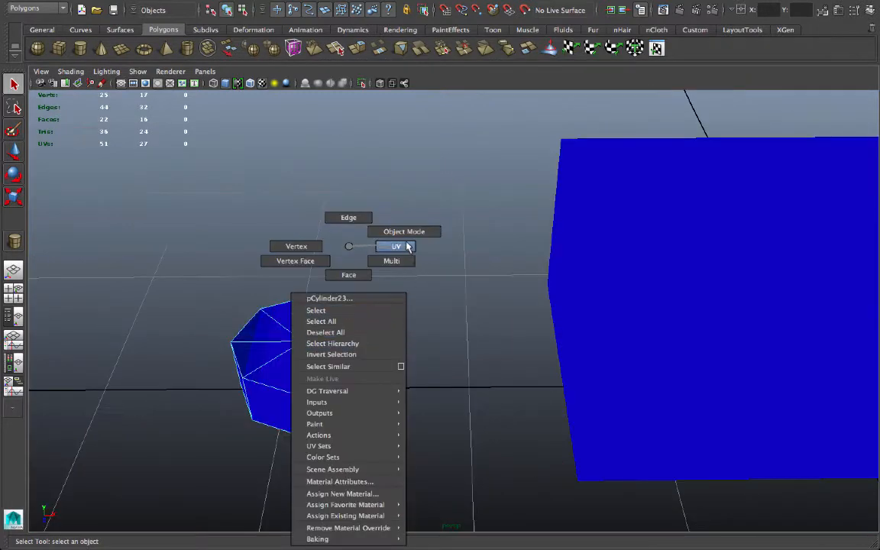
{"action": "left_click", "coordinate": [302, 307]}
{"action": "middle_click_drag", "start_coordinate": [419, 321], "coordinate": [471, 291], "text": "alt"}
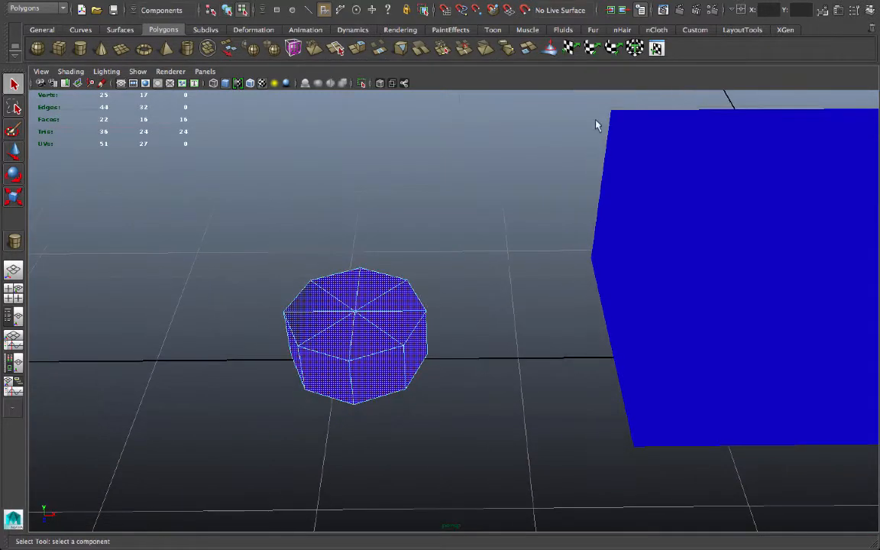
{"action": "left_click", "coordinate": [635, 49]}
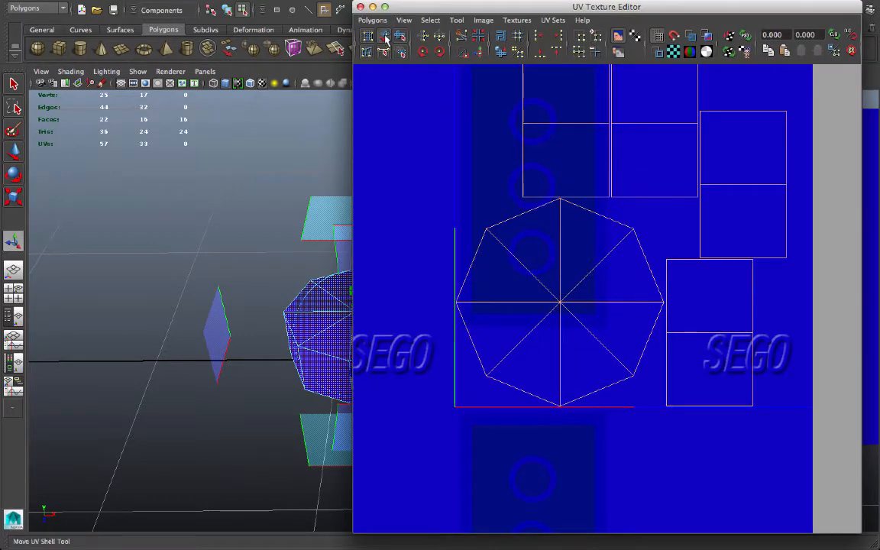
Scale down the top cap's octagonal UV shell and place it around a SEGO logo on the texture
{"action": "left_click", "coordinate": [386, 38]}
{"action": "left_click", "coordinate": [561, 302]}
{"action": "left_click_drag", "start_coordinate": [562, 303], "coordinate": [341, 352]}
{"action": "key", "text": "r"}
{"action": "key", "text": "w"}
{"action": "middle_click_drag", "start_coordinate": [388, 352], "coordinate": [455, 343], "text": "alt"}
{"action": "left_click_drag", "start_coordinate": [455, 343], "coordinate": [813, 345]}
{"action": "middle_click_drag", "start_coordinate": [813, 345], "coordinate": [713, 379], "text": "alt"}
{"action": "left_click", "coordinate": [385, 37]}
{"action": "left_click_drag", "start_coordinate": [641, 362], "coordinate": [671, 215]}
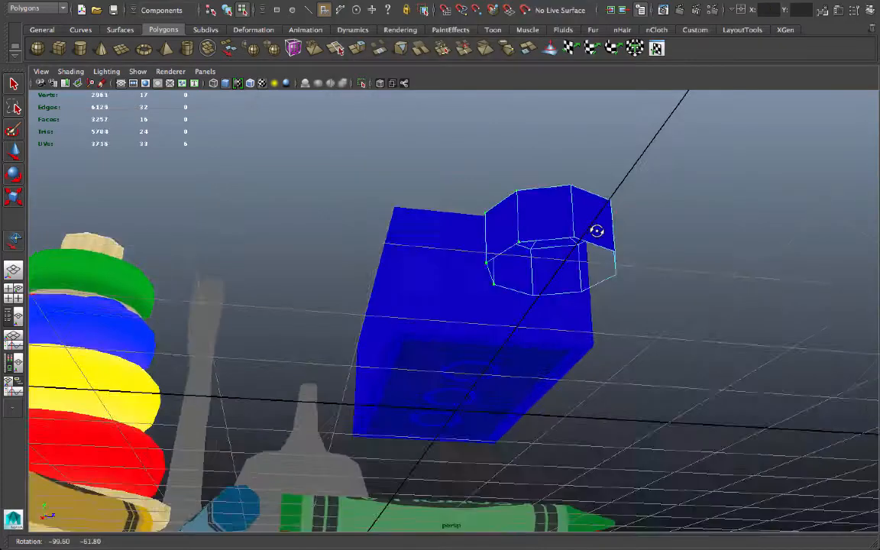
Select only the stud's eight side faces and apply cylindrical UV mapping to them
{"action": "left_click_drag", "start_coordinate": [597, 230], "coordinate": [310, 273], "text": "alt"}
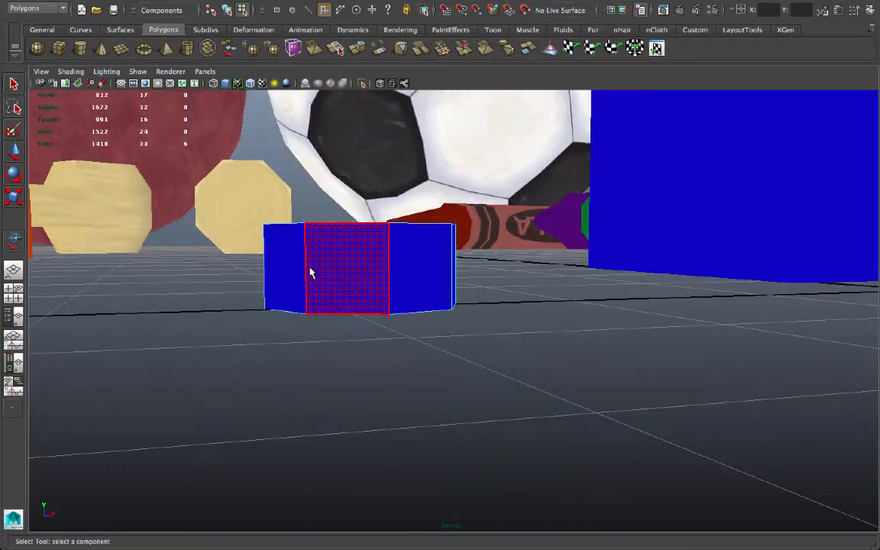
{"action": "right_click_drag", "start_coordinate": [309, 273], "coordinate": [465, 268]}
{"action": "left_click_drag", "start_coordinate": [260, 264], "coordinate": [181, 263]}
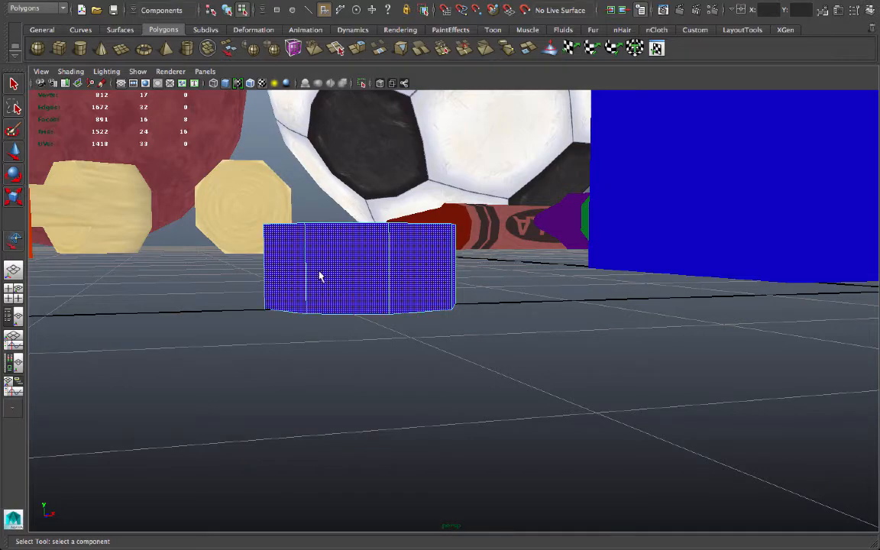
{"action": "left_click_drag", "start_coordinate": [320, 276], "coordinate": [458, 229], "text": "alt"}
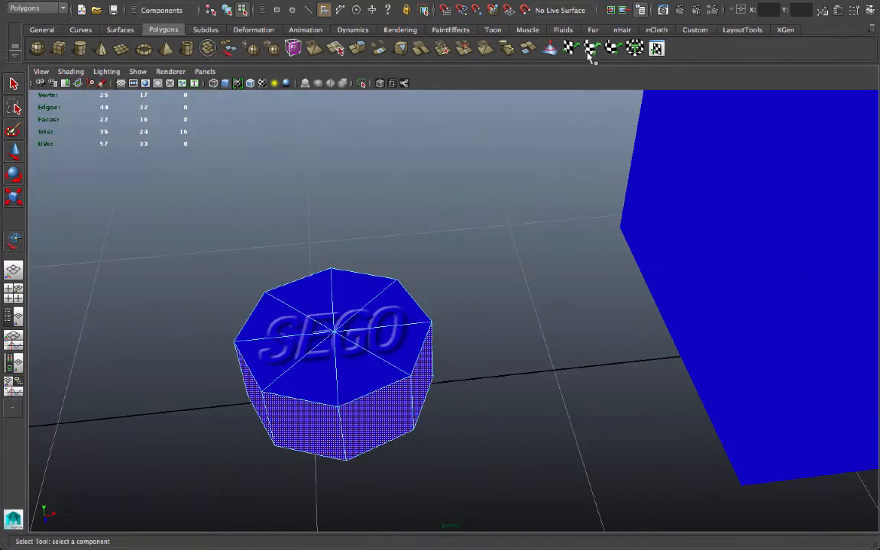
{"action": "left_click", "coordinate": [589, 47]}
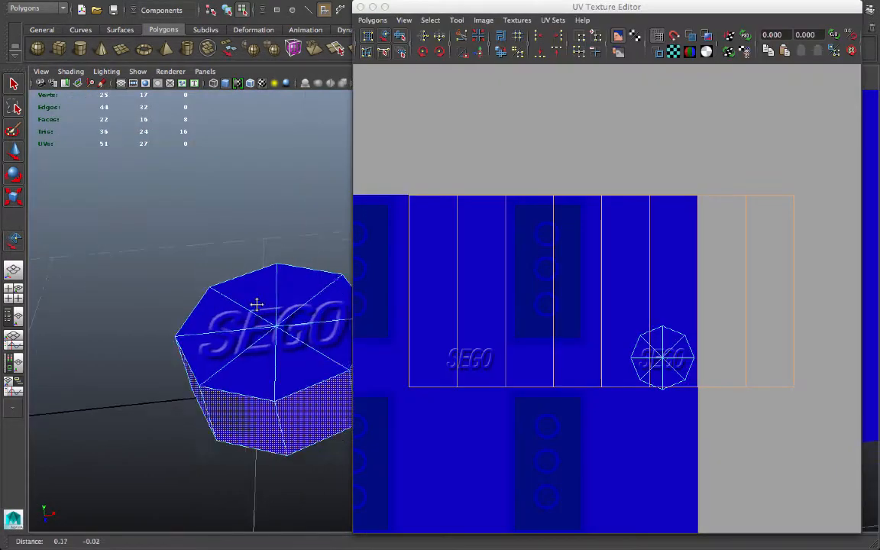
Scale the side faces' UV strip down in height and width and move it above the SEGO logo shell
{"action": "left_click_drag", "start_coordinate": [255, 306], "coordinate": [204, 257], "text": "alt"}
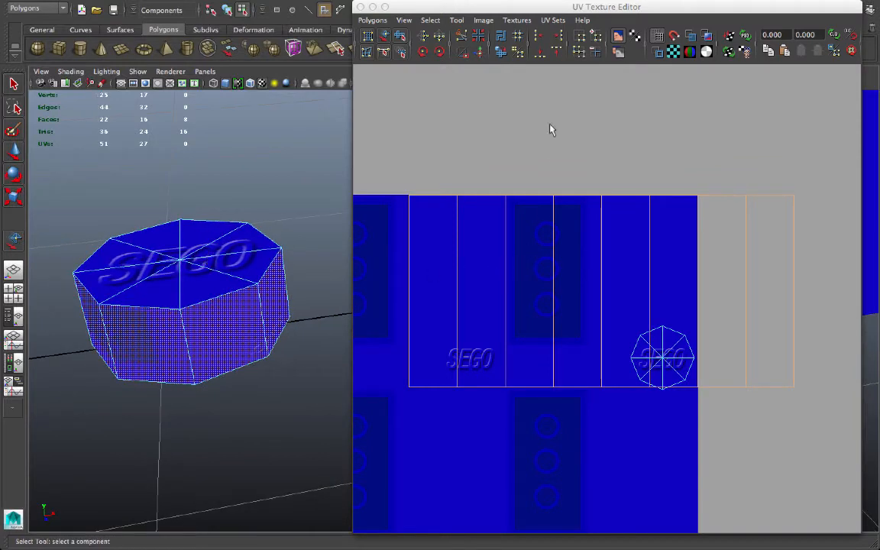
{"action": "key", "text": "r"}
{"action": "left_click_drag", "start_coordinate": [602, 203], "coordinate": [606, 265]}
{"action": "left_click_drag", "start_coordinate": [691, 293], "coordinate": [664, 294]}
{"action": "left_click_drag", "start_coordinate": [601, 292], "coordinate": [572, 294]}
{"action": "key", "text": "w"}
{"action": "left_click_drag", "start_coordinate": [603, 292], "coordinate": [602, 262]}
Stack the side strip's UV segments over each other to shorten it and move the strip onto plain blue texture
{"action": "left_click_drag", "start_coordinate": [706, 228], "coordinate": [618, 283]}
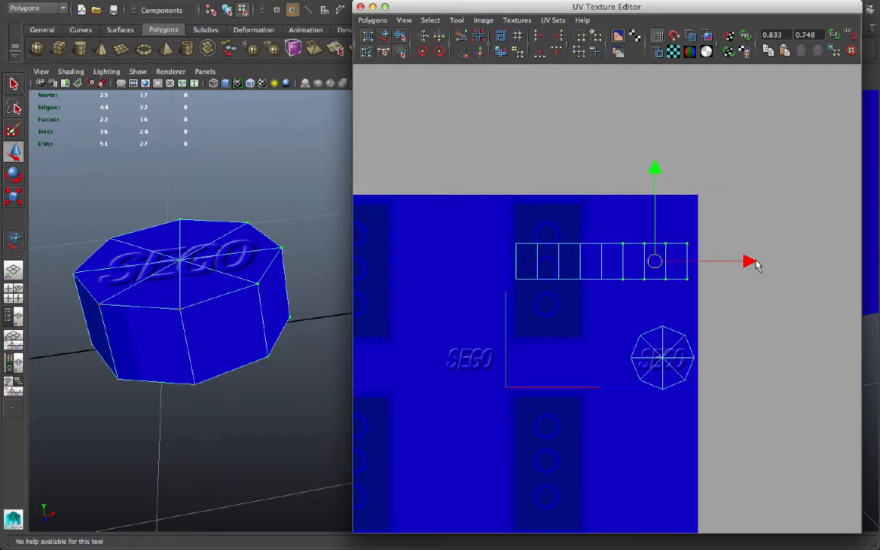
{"action": "left_click_drag", "start_coordinate": [750, 265], "coordinate": [721, 261]}
{"action": "mouse_move", "coordinate": [611, 259]}
{"action": "left_mouse_down"}
{"action": "mouse_move", "coordinate": [530, 222]}
{"action": "mouse_move", "coordinate": [533, 350]}
{"action": "mouse_move", "coordinate": [652, 345]}
{"action": "mouse_move", "coordinate": [674, 244]}
{"action": "mouse_move", "coordinate": [570, 198]}
{"action": "mouse_move", "coordinate": [526, 255]}
{"action": "mouse_move", "coordinate": [571, 317]}
{"action": "mouse_move", "coordinate": [603, 261]}
{"action": "left_mouse_up"}
{"action": "left_click_drag", "start_coordinate": [662, 262], "coordinate": [644, 262]}
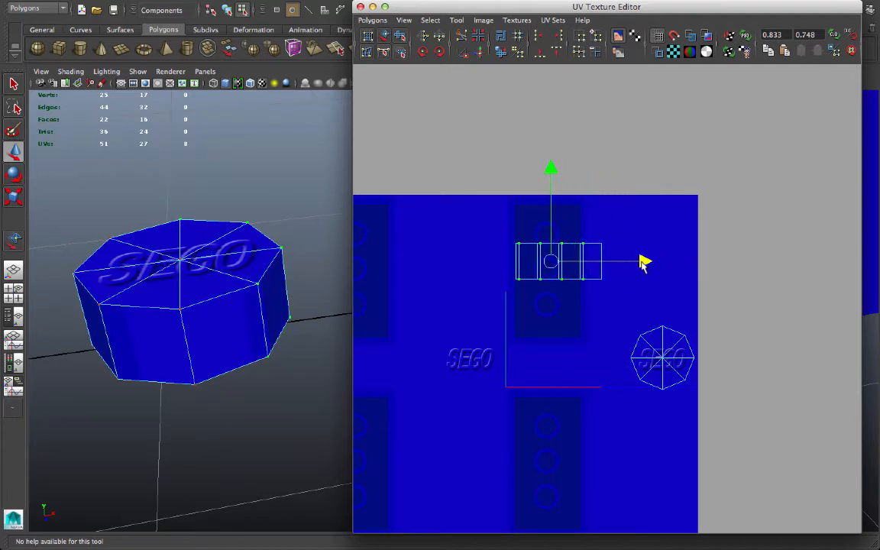
{"action": "left_click_drag", "start_coordinate": [547, 261], "coordinate": [573, 368]}
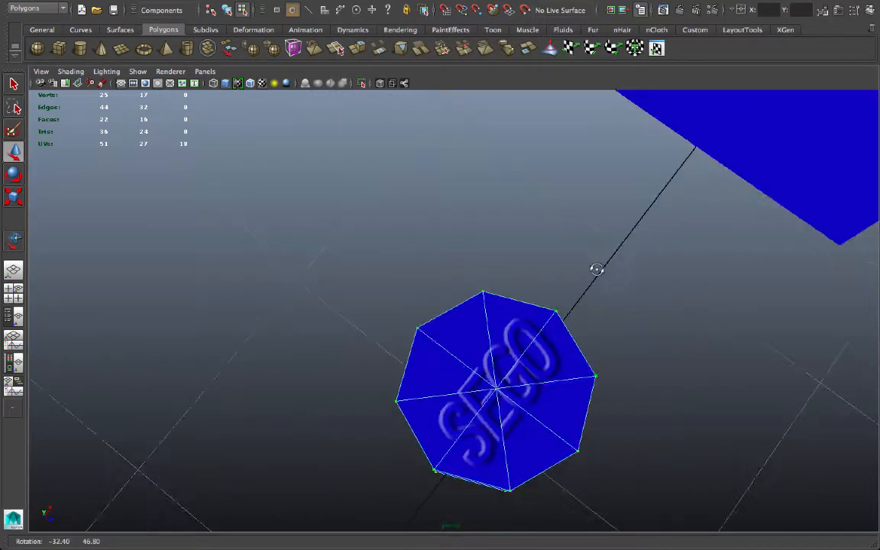
In the front view, raise the stud and move it sideways over the blue box's end, at about X -1.10, Y 1.18
{"action": "left_click_drag", "start_coordinate": [595, 269], "coordinate": [536, 299], "text": "alt"}
{"action": "middle_click_drag", "start_coordinate": [535, 298], "coordinate": [458, 355], "text": "alt"}
{"action": "left_click_drag", "start_coordinate": [458, 356], "coordinate": [462, 300], "text": "alt"}
{"action": "right_click_drag", "start_coordinate": [462, 301], "coordinate": [226, 300], "text": "alt"}
{"action": "left_click_drag", "start_coordinate": [333, 307], "coordinate": [337, 289], "text": "alt"}
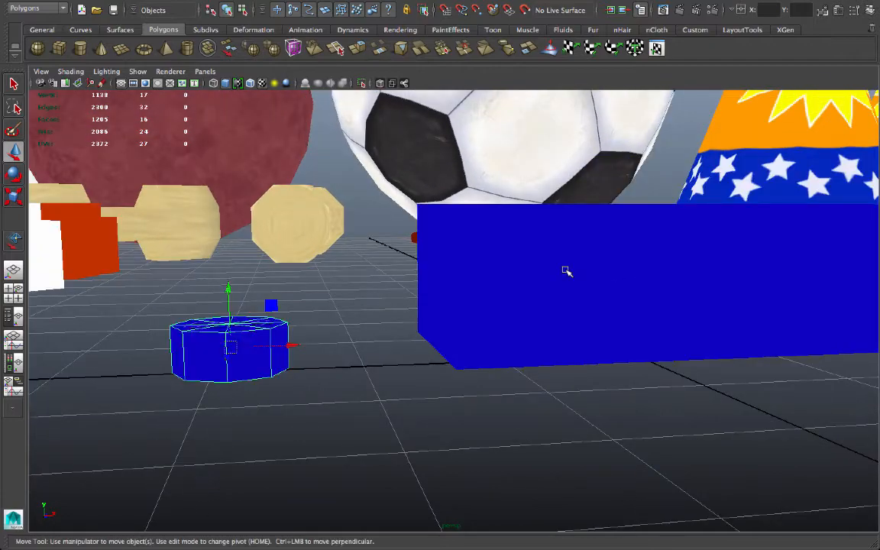
{"action": "key", "text": "space"}
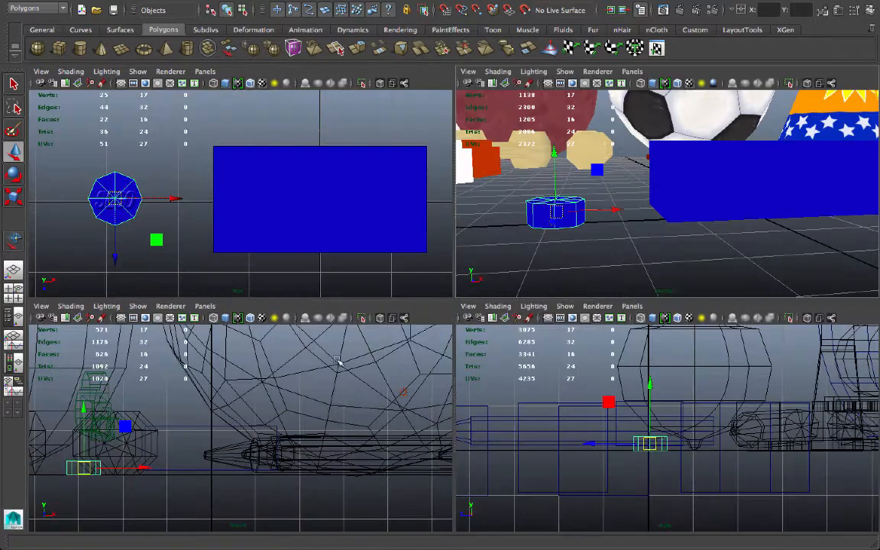
{"action": "key", "text": "space"}
{"action": "middle_click_drag", "start_coordinate": [210, 395], "coordinate": [240, 382], "text": "alt"}
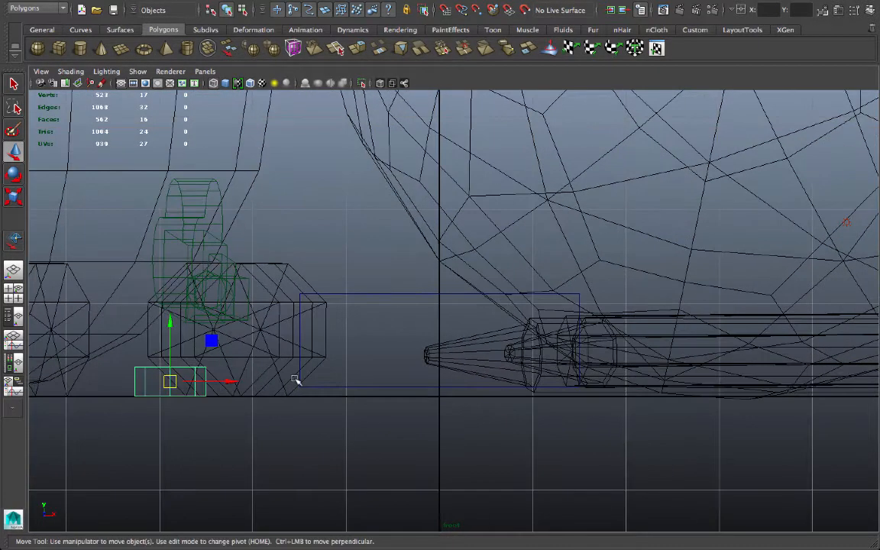
{"action": "mouse_move", "coordinate": [295, 381]}
{"action": "right_mouse_down", "text": "alt"}
{"action": "mouse_move", "coordinate": [362, 333]}
{"action": "mouse_move", "coordinate": [476, 337]}
{"action": "right_mouse_up", "text": "alt"}
{"action": "middle_click_drag", "start_coordinate": [475, 337], "coordinate": [475, 381], "text": "alt"}
{"action": "right_click_drag", "start_coordinate": [475, 381], "coordinate": [544, 373], "text": "alt"}
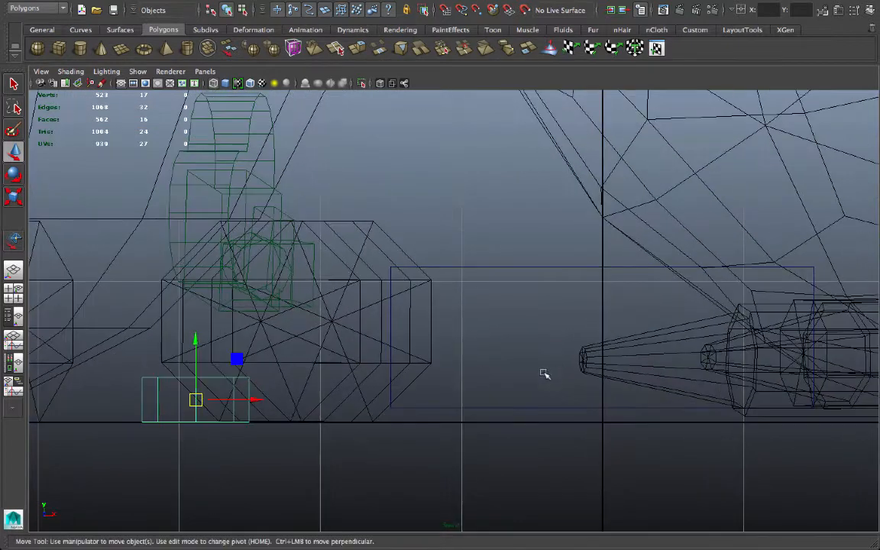
{"action": "left_click_drag", "start_coordinate": [198, 379], "coordinate": [210, 202]}
{"action": "left_click_drag", "start_coordinate": [211, 207], "coordinate": [212, 211]}
{"action": "left_click_drag", "start_coordinate": [235, 257], "coordinate": [501, 273]}
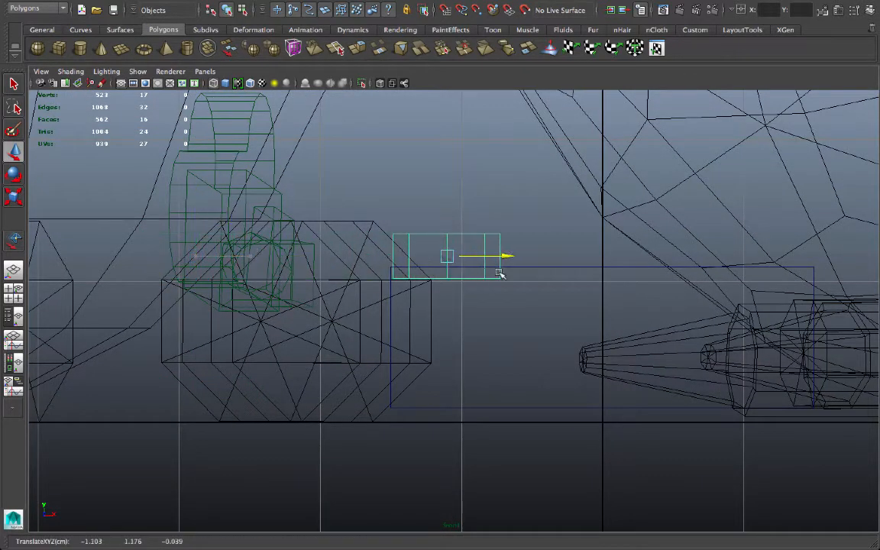
Lower the blue box onto the grid plane and bring the stud down onto its top face
{"action": "left_click", "coordinate": [544, 267]}
{"action": "key", "text": "f"}
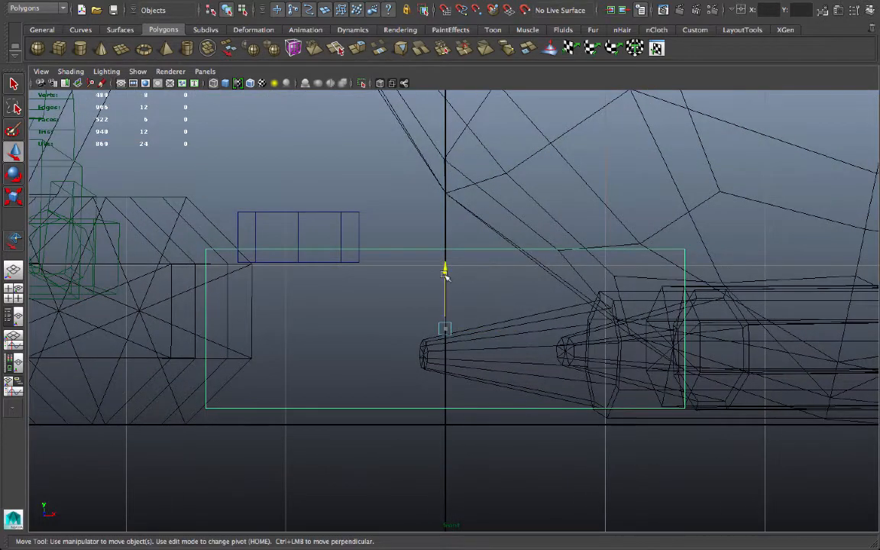
{"action": "left_click_drag", "start_coordinate": [444, 273], "coordinate": [443, 289]}
{"action": "left_click", "coordinate": [298, 229]}
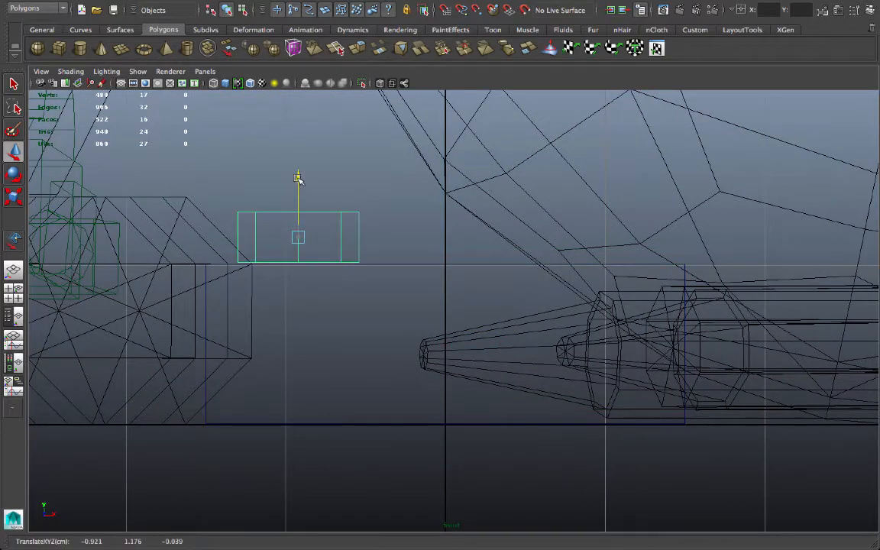
{"action": "left_click_drag", "start_coordinate": [298, 178], "coordinate": [298, 190]}
In the top view wireframe, scale the stud down and place it in the box's back corner, at about X -1.11, Z -0.39
{"action": "key", "text": "space"}
{"action": "key", "text": "space"}
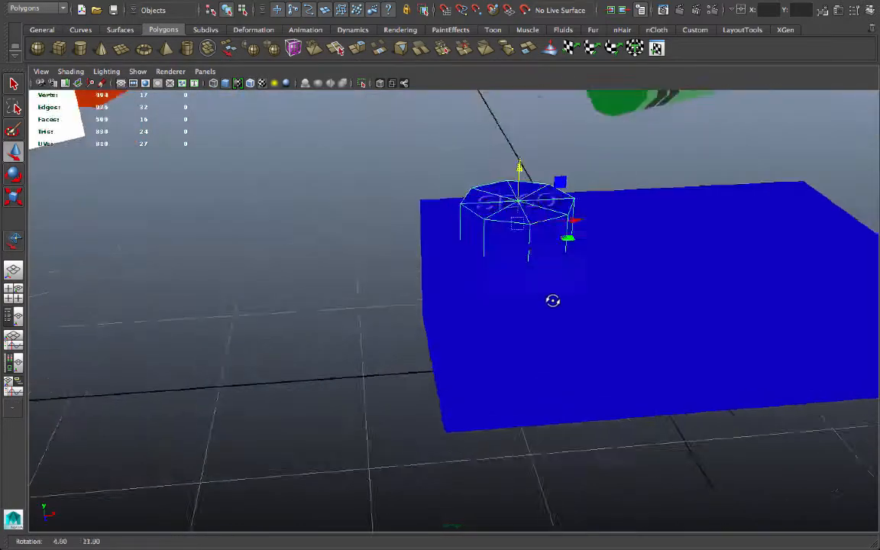
{"action": "key", "text": "7"}
{"action": "left_click_drag", "start_coordinate": [552, 298], "coordinate": [488, 245], "text": "alt"}
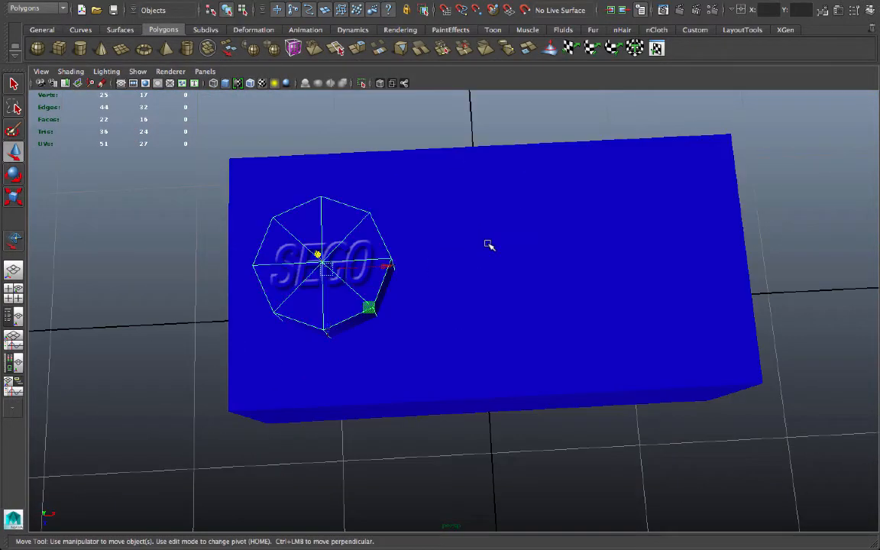
{"action": "key", "text": "space"}
{"action": "key", "text": "space"}
{"action": "key", "text": "4"}
{"action": "right_click_drag", "start_coordinate": [535, 287], "coordinate": [611, 309], "text": "alt"}
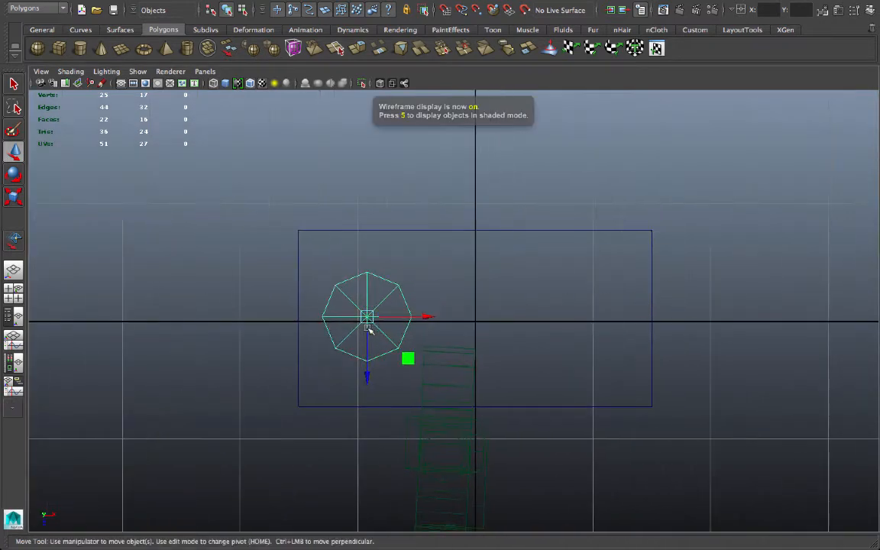
{"action": "left_click_drag", "start_coordinate": [370, 327], "coordinate": [350, 286]}
{"action": "key", "text": "r"}
{"action": "key", "text": "w"}
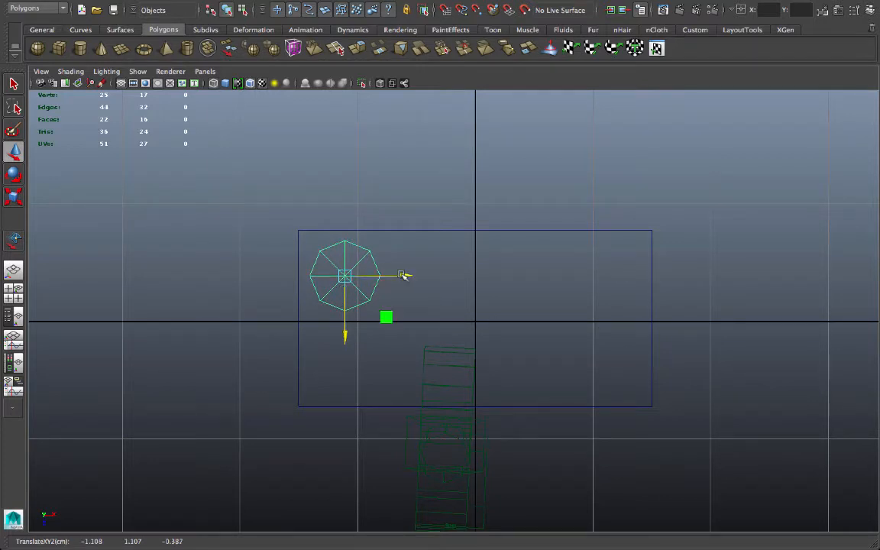
{"action": "right_click_drag", "start_coordinate": [398, 296], "coordinate": [457, 289], "text": "alt"}
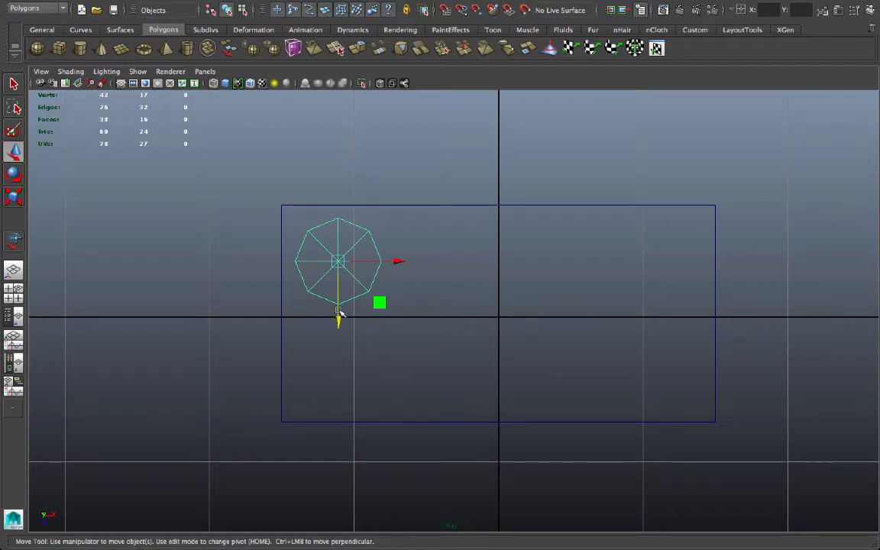
Place a stud copy in the box's front corner at about Z 0.37, and duplicate the stud pair along X as a second column
{"action": "left_click_drag", "start_coordinate": [339, 314], "coordinate": [351, 430]}
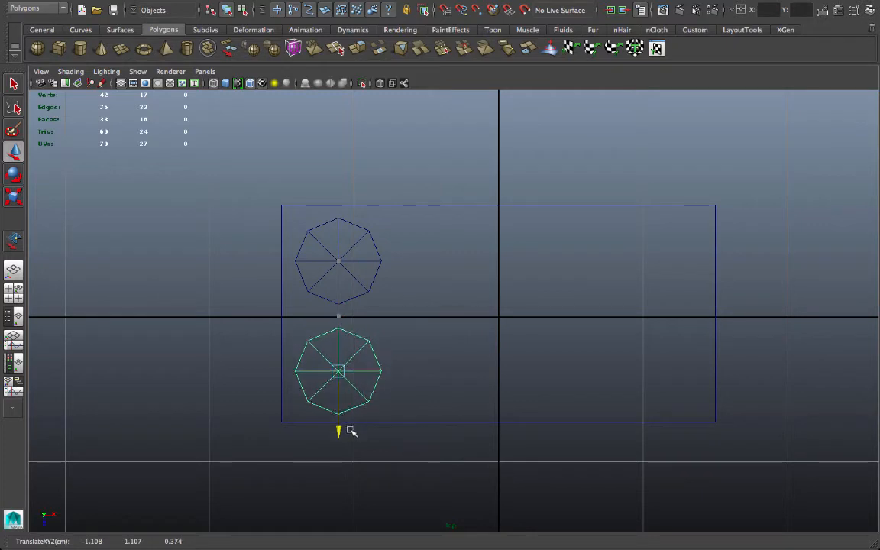
{"action": "left_click", "coordinate": [343, 266], "text": "shift"}
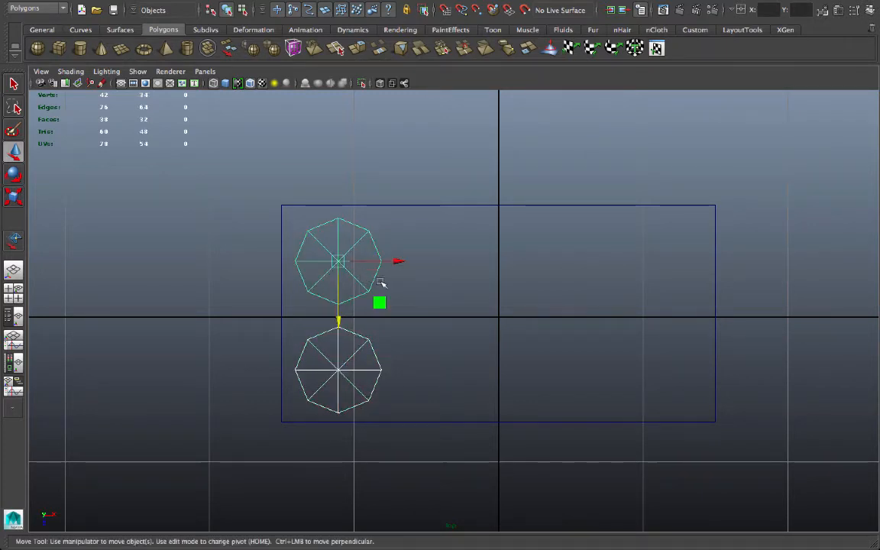
{"action": "key", "text": "ctrl+d"}
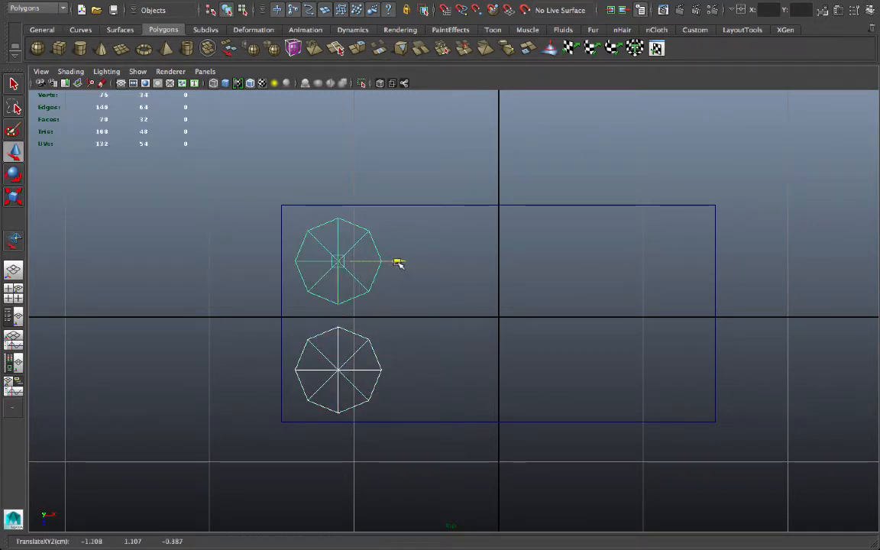
{"action": "left_click_drag", "start_coordinate": [399, 262], "coordinate": [498, 261]}
Duplicate all four studs and move the copies along X to fill the box's other half
{"action": "left_click", "coordinate": [347, 282], "text": "shift"}
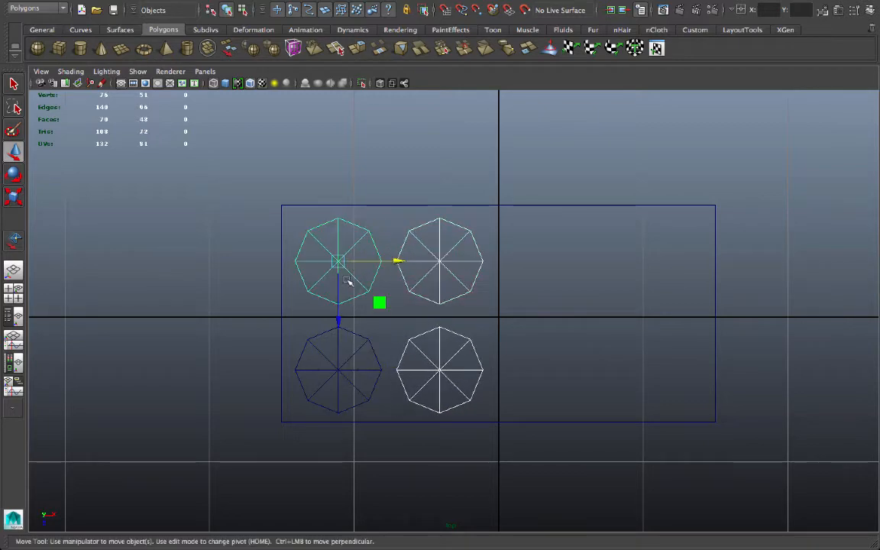
{"action": "left_click", "coordinate": [363, 350], "text": "shift"}
{"action": "key", "text": "ctrl+d"}
{"action": "left_click_drag", "start_coordinate": [398, 368], "coordinate": [600, 361]}
Rotate the eight studs about a quarter turn around their vertical axes so the SEGO logos run across the box's width
{"action": "key", "text": "space"}
{"action": "key", "text": "space"}
{"action": "left_click_drag", "start_coordinate": [560, 314], "coordinate": [472, 319], "text": "alt"}
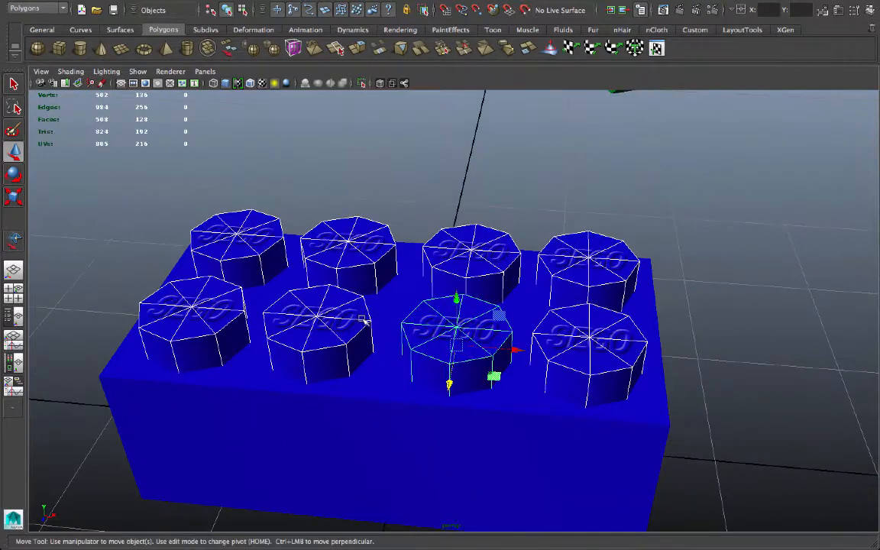
{"action": "left_click_drag", "start_coordinate": [373, 354], "coordinate": [502, 327], "text": "alt"}
{"action": "key", "text": "r"}
{"action": "key", "text": "e"}
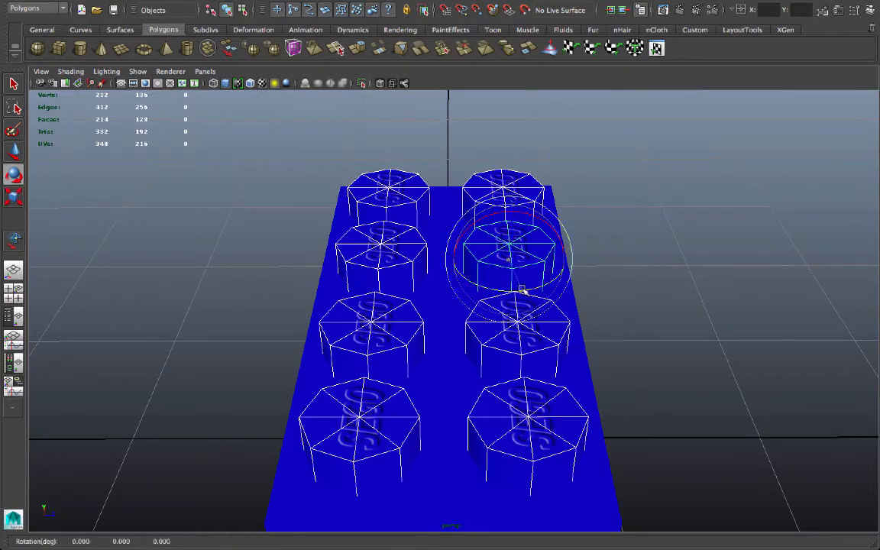
{"action": "left_click_drag", "start_coordinate": [524, 291], "coordinate": [445, 294]}
In the top view, nudge the front row of four studs slightly along Z to even out the stud layout
{"action": "left_click_drag", "start_coordinate": [560, 348], "coordinate": [556, 315], "text": "alt"}
{"action": "key", "text": "space"}
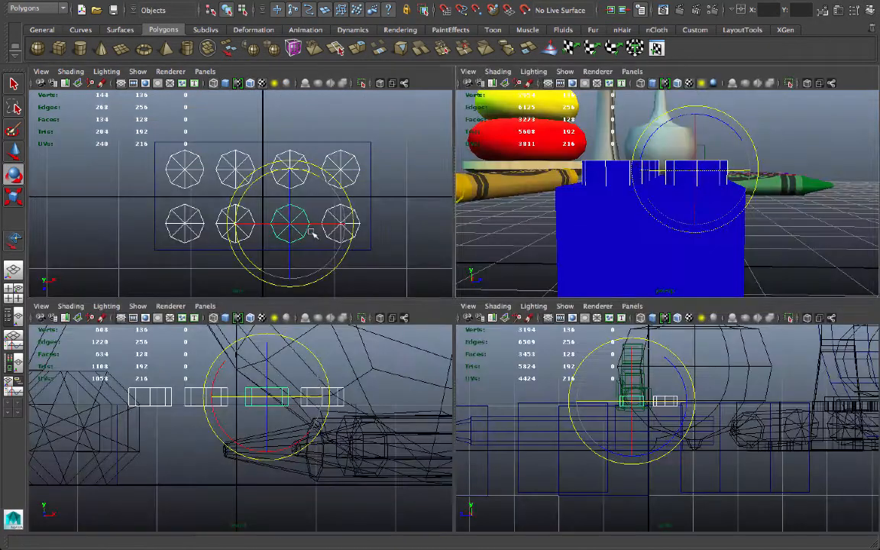
{"action": "key", "text": "space"}
{"action": "right_click_drag", "start_coordinate": [344, 269], "coordinate": [430, 285], "text": "alt"}
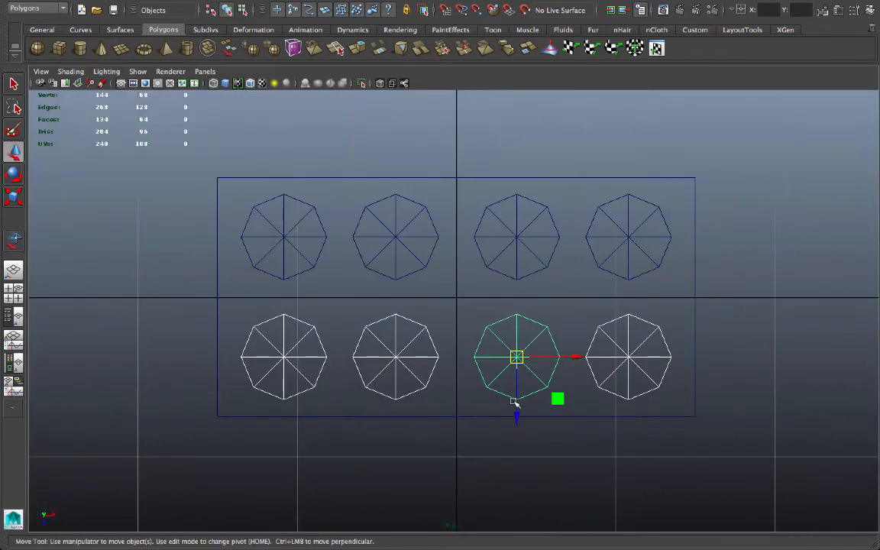
{"action": "left_click_drag", "start_coordinate": [516, 401], "coordinate": [518, 396]}
{"action": "left_click", "coordinate": [534, 238]}
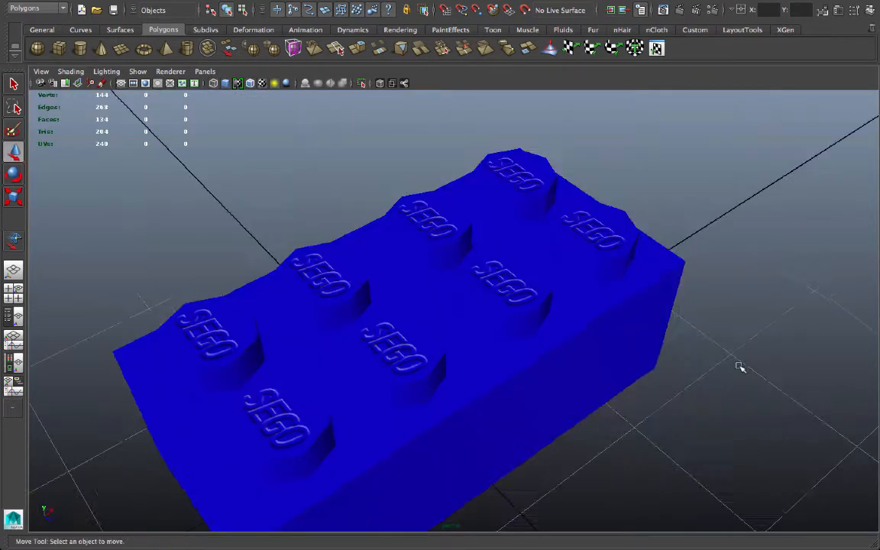
Select the box together with all eight studs and combine them into a single polygon object
{"action": "left_click_drag", "start_coordinate": [742, 367], "coordinate": [589, 407], "text": "alt"}
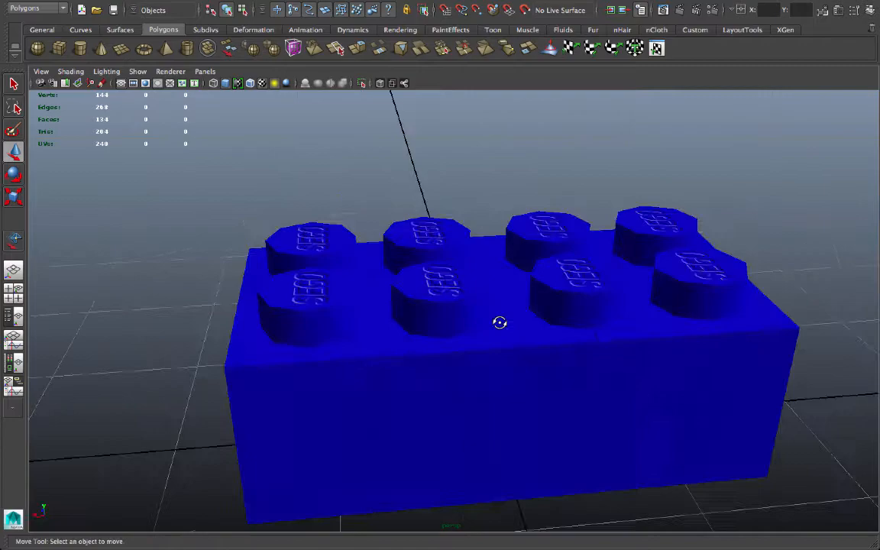
{"action": "left_click_drag", "start_coordinate": [499, 320], "coordinate": [355, 333], "text": "alt"}
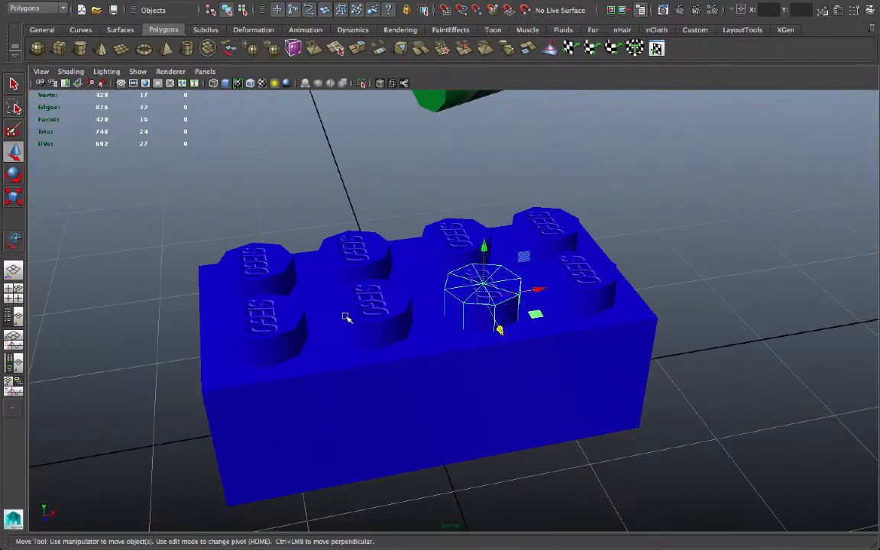
{"action": "left_click", "coordinate": [314, 286]}
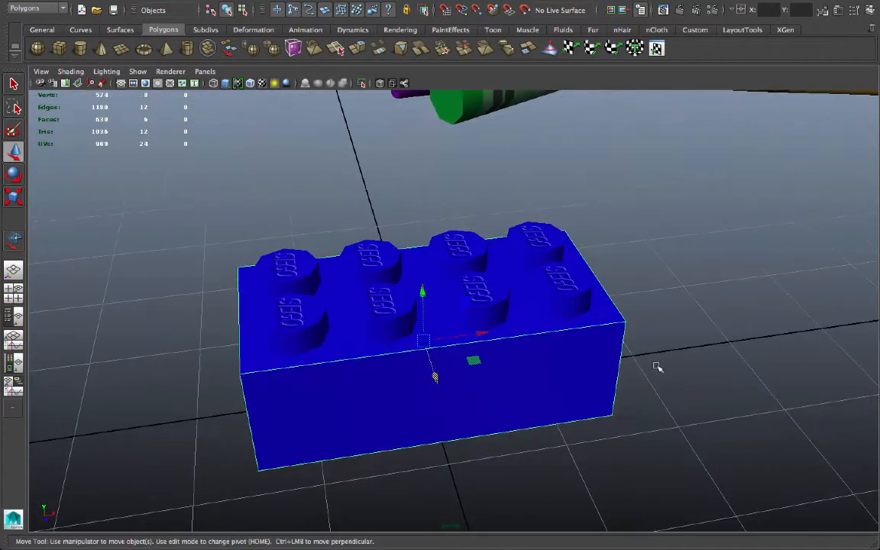
{"action": "left_click_drag", "start_coordinate": [697, 398], "coordinate": [296, 254]}
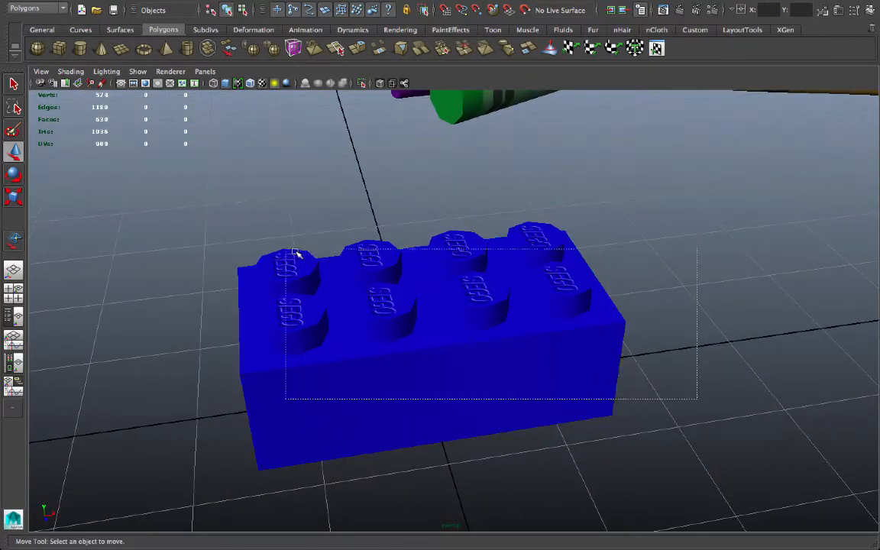
{"action": "left_click_drag", "start_coordinate": [211, 205], "coordinate": [197, 203]}
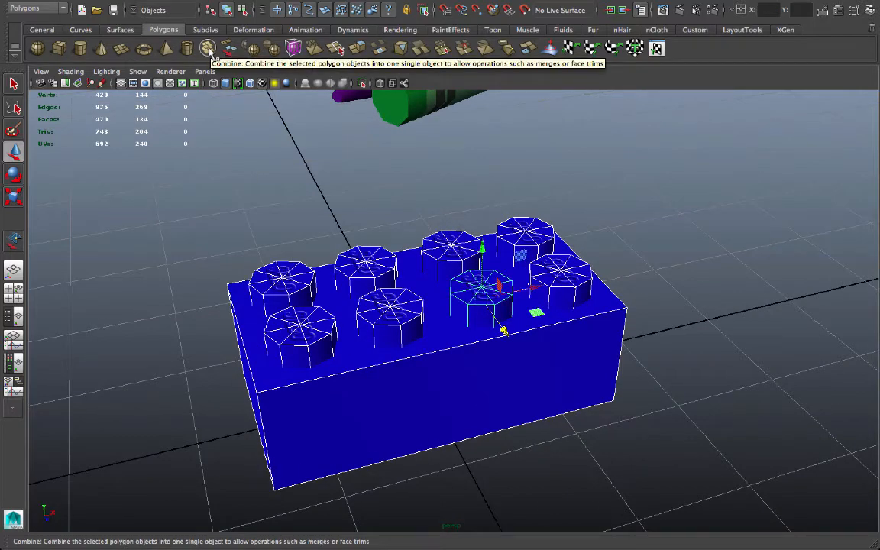
{"action": "left_click", "coordinate": [207, 50]}
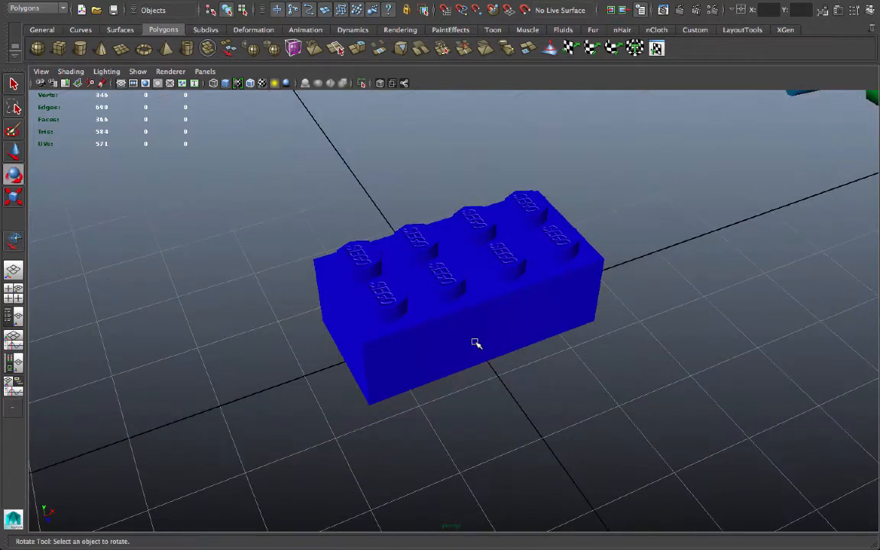
Rotate the brick about a quarter turn around its vertical axis and make two duplicates spaced side by side along X
{"action": "left_click", "coordinate": [476, 344]}
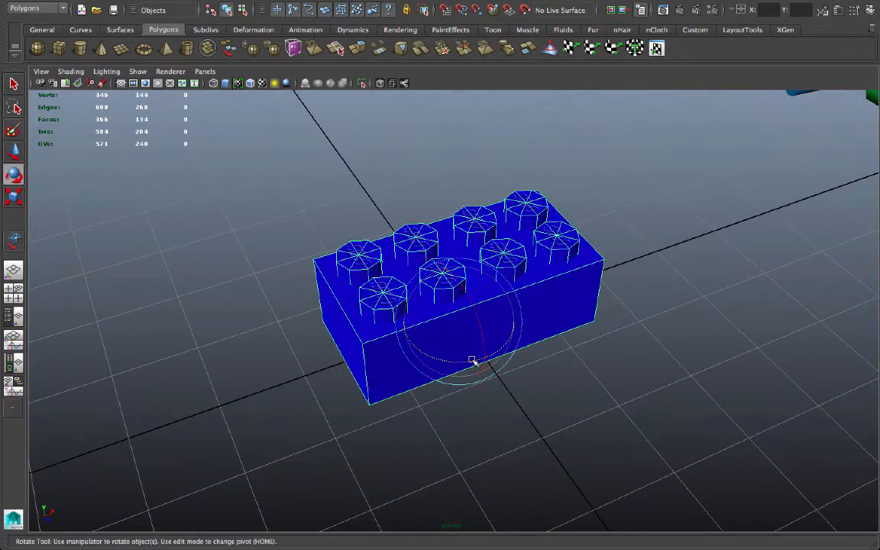
{"action": "left_click_drag", "start_coordinate": [463, 360], "coordinate": [539, 359]}
{"action": "key", "text": "w"}
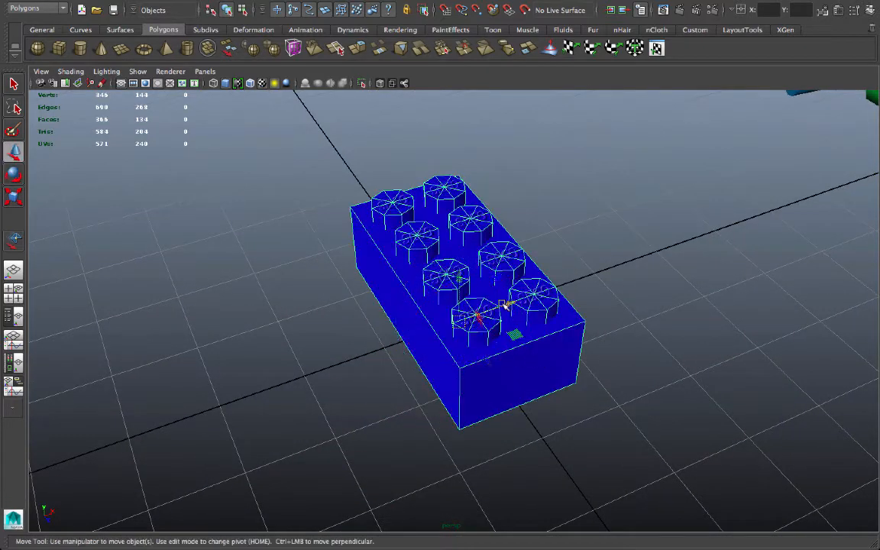
{"action": "key", "text": "ctrl+d"}
{"action": "left_click_drag", "start_coordinate": [512, 301], "coordinate": [195, 402]}
{"action": "key", "text": "ctrl+d"}
Assign a new Lambert material to the outermost duplicate and use the white LEGOBrick_WHITE.tga file texture as its color
{"action": "right_click_drag", "start_coordinate": [338, 247], "coordinate": [331, 494]}
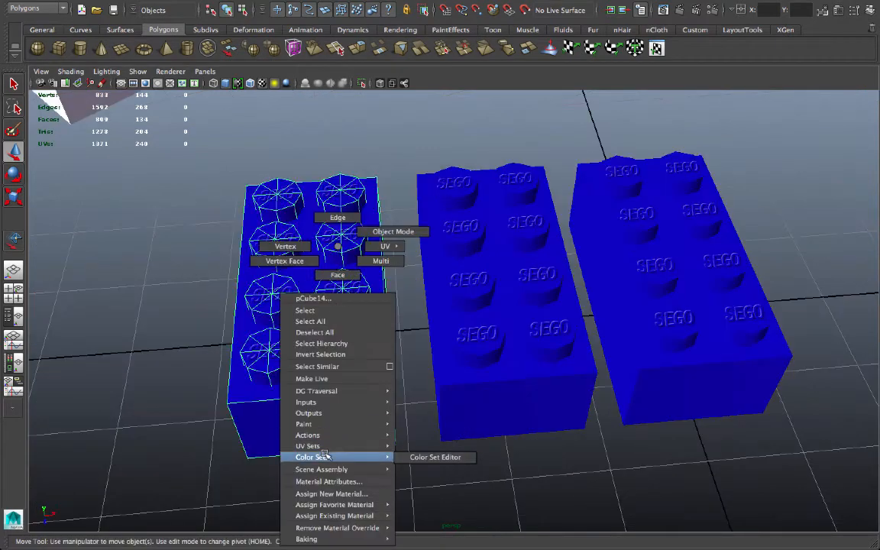
{"action": "left_click", "coordinate": [393, 223]}
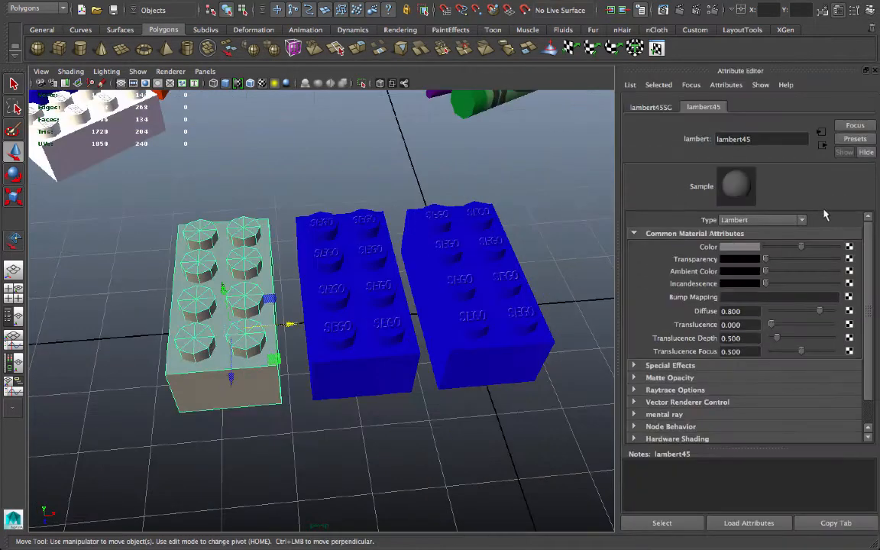
{"action": "left_click", "coordinate": [850, 247]}
{"action": "left_click", "coordinate": [485, 176]}
{"action": "left_click", "coordinate": [856, 280]}
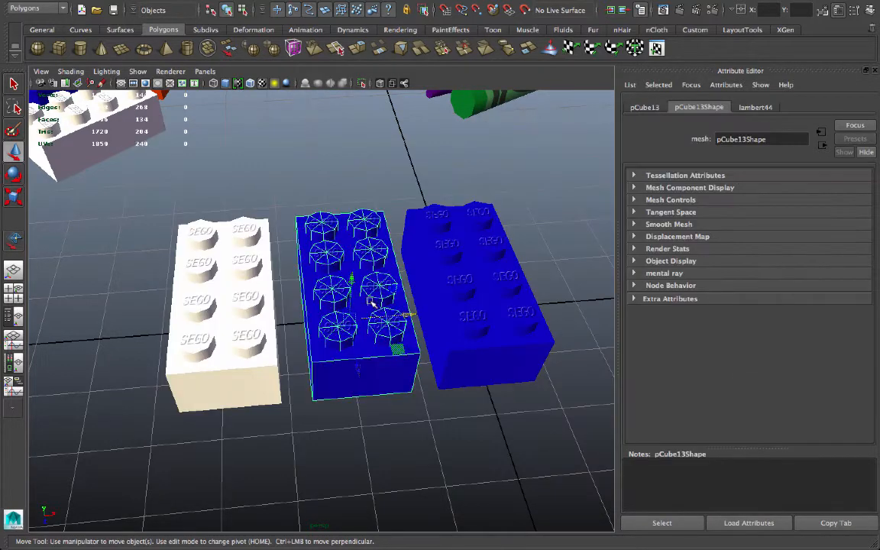
Give the middle brick a new material with the LEGOBrick_RED.tga file texture as its color
{"action": "right_click_drag", "start_coordinate": [373, 298], "coordinate": [364, 438]}
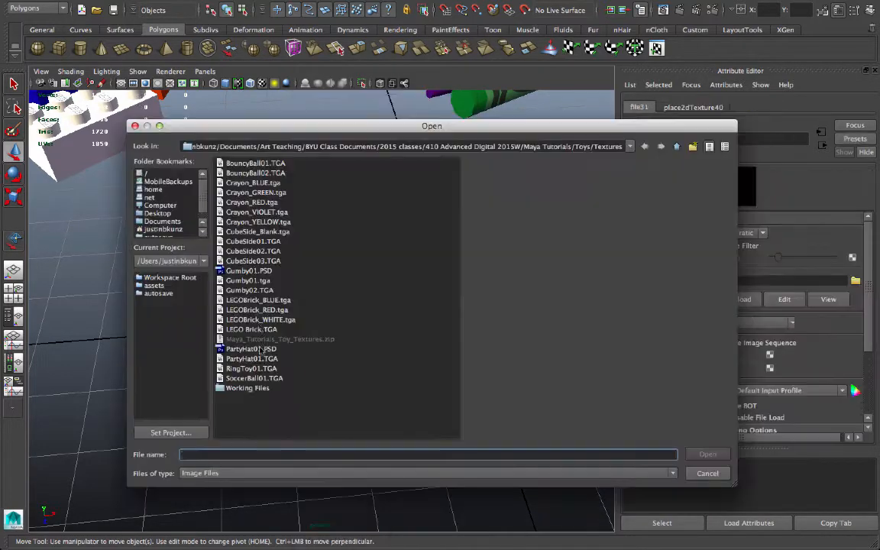
{"action": "left_click", "coordinate": [265, 312]}
Move the white, red and blue bricks together backward along Z, clear of the grid's center
{"action": "left_click_drag", "start_coordinate": [343, 348], "coordinate": [479, 333], "text": "alt"}
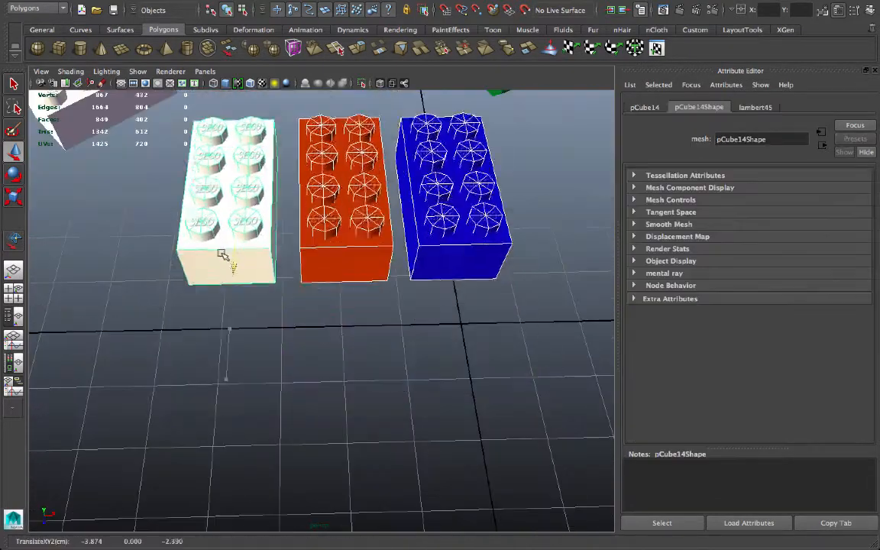
{"action": "middle_click_drag", "start_coordinate": [232, 258], "coordinate": [222, 190], "text": "alt"}
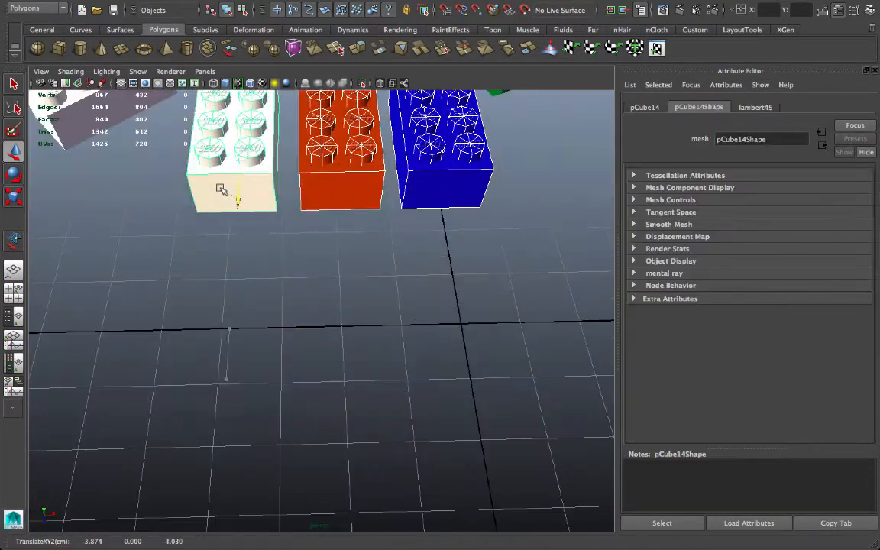
{"action": "left_click_drag", "start_coordinate": [222, 190], "coordinate": [330, 523], "text": "alt"}
Place a duplicate of the red brick at the grid's center, snapping it to the grid origin
{"action": "middle_click_drag", "start_coordinate": [314, 485], "coordinate": [315, 336], "text": "alt"}
{"action": "left_click_drag", "start_coordinate": [315, 336], "coordinate": [472, 418], "text": "alt"}
{"action": "scroll", "coordinate": [471, 407], "scroll_direction": "up", "scroll_amount": 3}
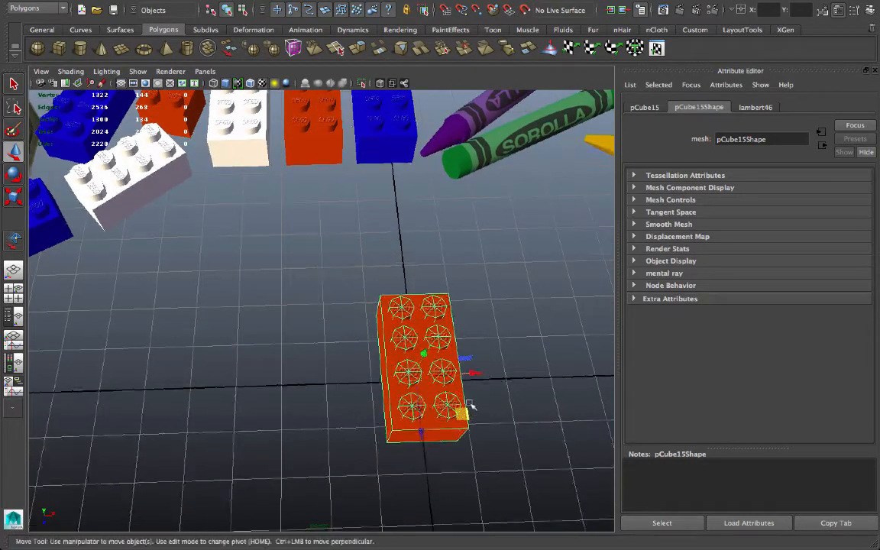
{"action": "middle_click_drag", "start_coordinate": [472, 406], "coordinate": [403, 367], "text": "alt"}
{"action": "key", "text": "x"}
{"action": "left_click_drag", "start_coordinate": [369, 353], "coordinate": [464, 281]}
{"action": "middle_click_drag", "start_coordinate": [464, 281], "coordinate": [464, 285], "text": "alt"}
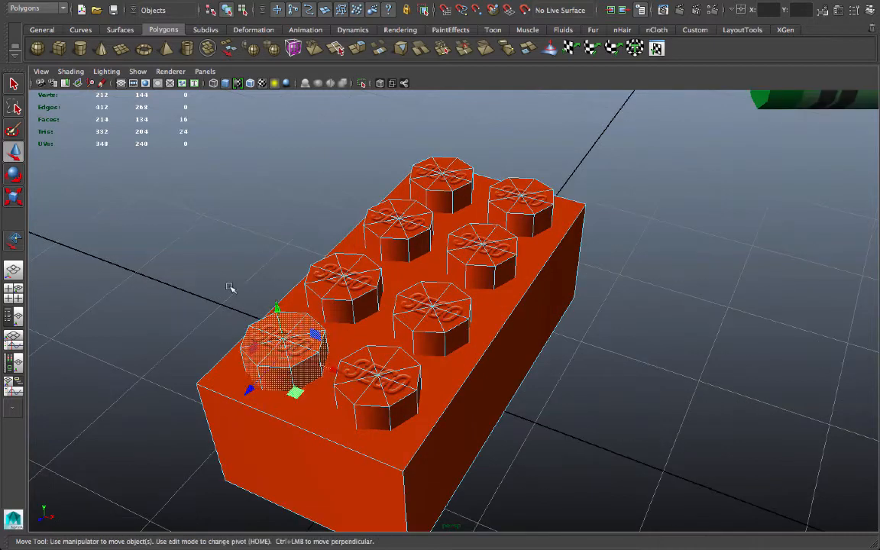
Select the faces of the four studs on the front half of the red brick copy and delete them
{"action": "left_click", "coordinate": [230, 287]}
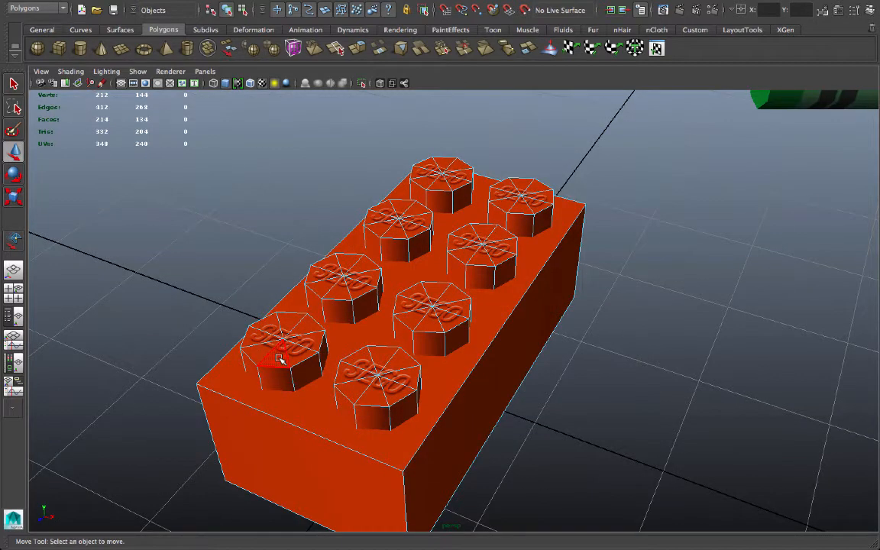
{"action": "double_click", "coordinate": [280, 359]}
{"action": "double_click", "coordinate": [336, 294], "text": "shift"}
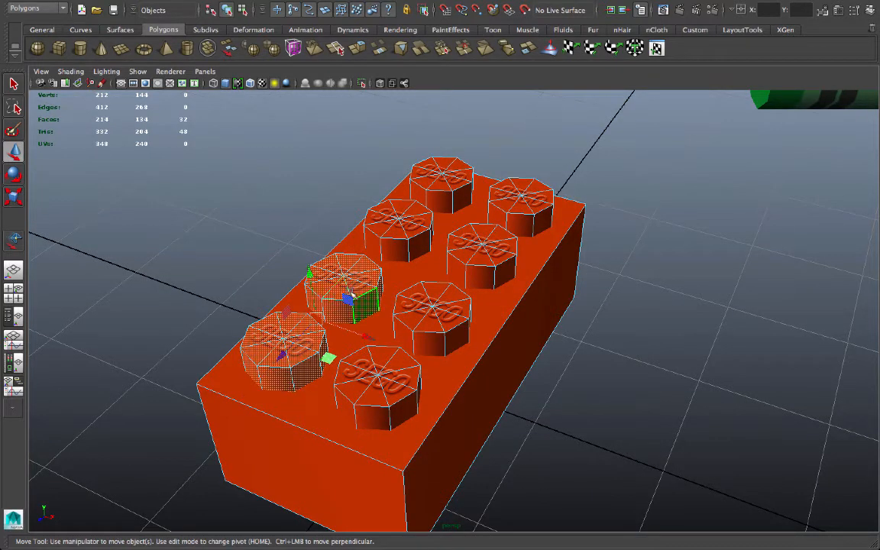
{"action": "double_click", "coordinate": [433, 324], "text": "shift"}
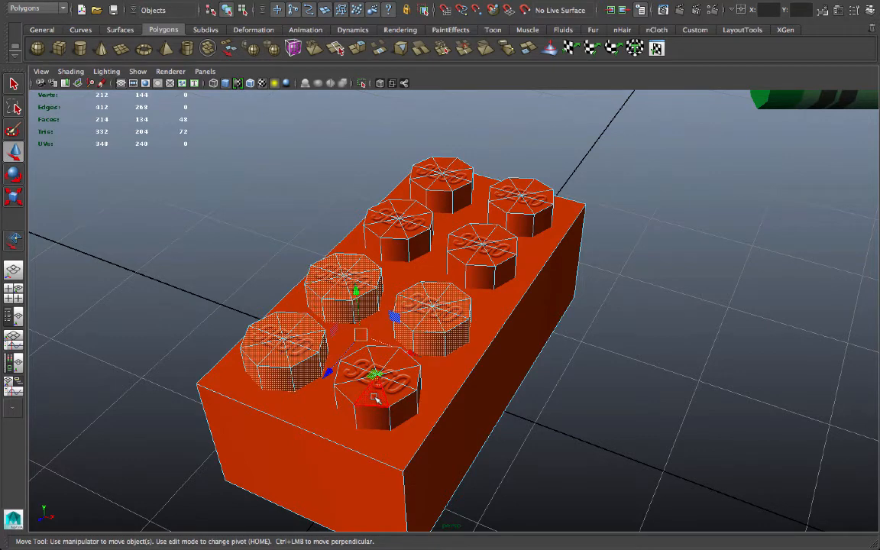
{"action": "double_click", "coordinate": [375, 398], "text": "shift"}
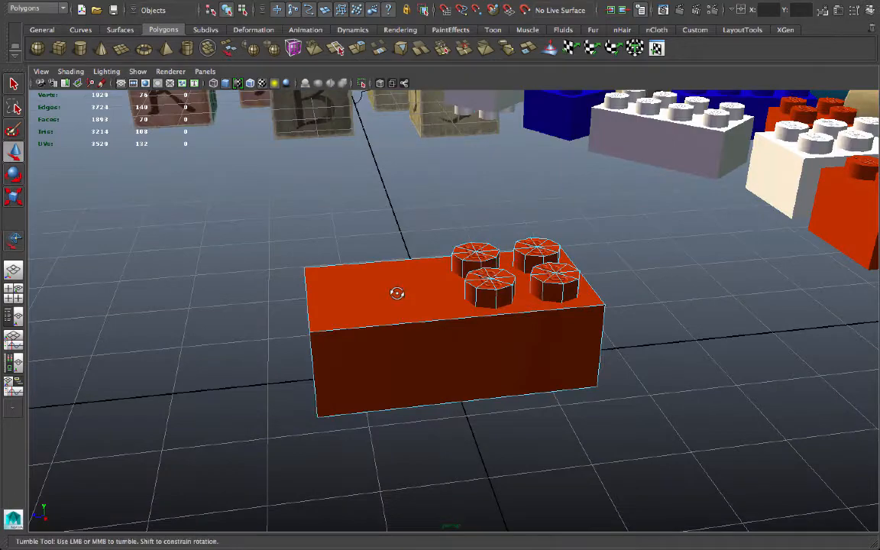
Select the red body's four long faces and cut them straight across the middle with the Cut Faces Tool in the top view
{"action": "left_click_drag", "start_coordinate": [398, 291], "coordinate": [571, 317], "text": "alt"}
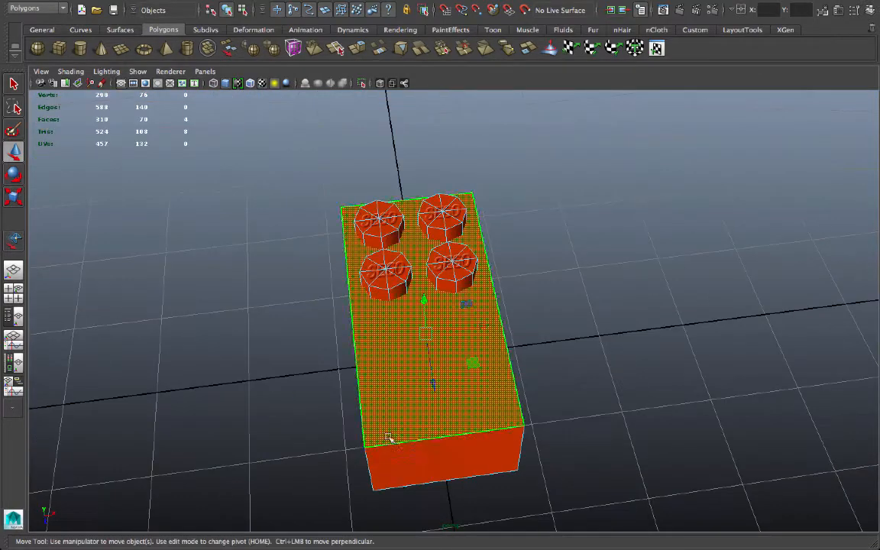
{"action": "left_click", "coordinate": [391, 436]}
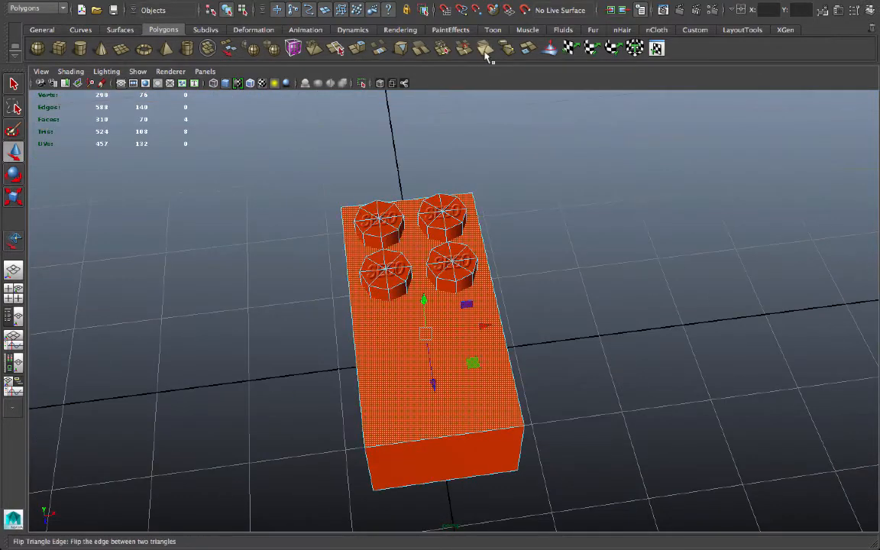
{"action": "left_click", "coordinate": [420, 48]}
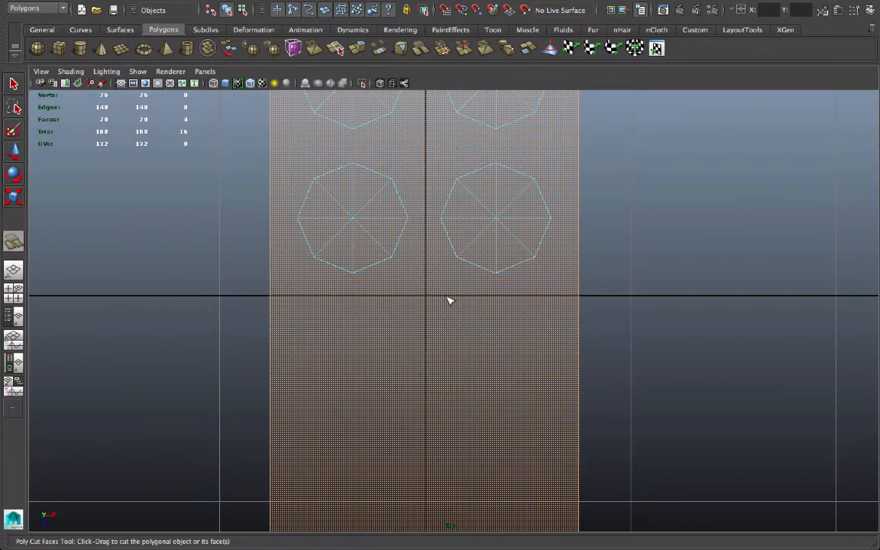
{"action": "left_click_drag", "start_coordinate": [449, 300], "coordinate": [364, 275]}
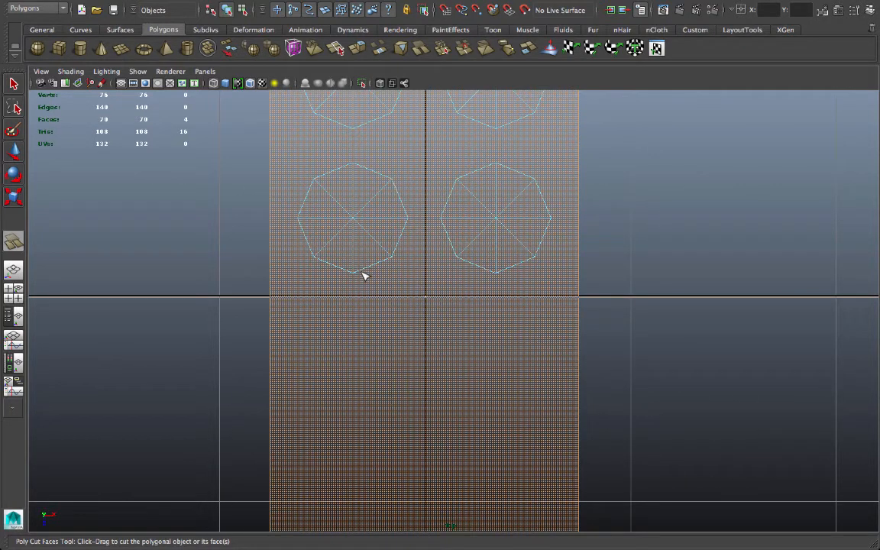
{"action": "left_click_drag", "start_coordinate": [364, 275], "coordinate": [500, 298]}
{"action": "key", "text": "space"}
{"action": "key", "text": "space"}
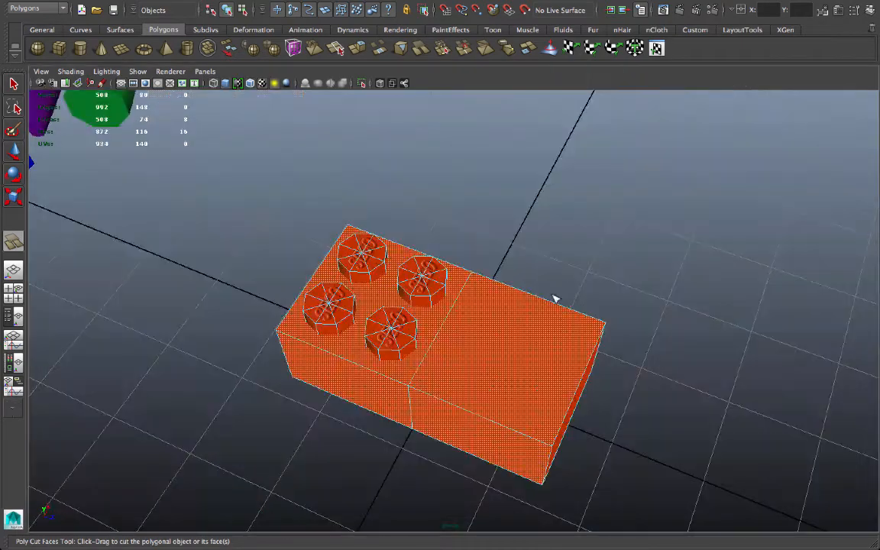
Select the end face of the red body's studless half and move it along Z back to just beyond the middle cut
{"action": "left_click_drag", "start_coordinate": [557, 299], "coordinate": [531, 234], "text": "alt"}
{"action": "left_click_drag", "start_coordinate": [585, 237], "coordinate": [380, 374], "text": "alt"}
{"action": "key", "text": "w"}
{"action": "right_click_drag", "start_coordinate": [471, 246], "coordinate": [517, 312]}
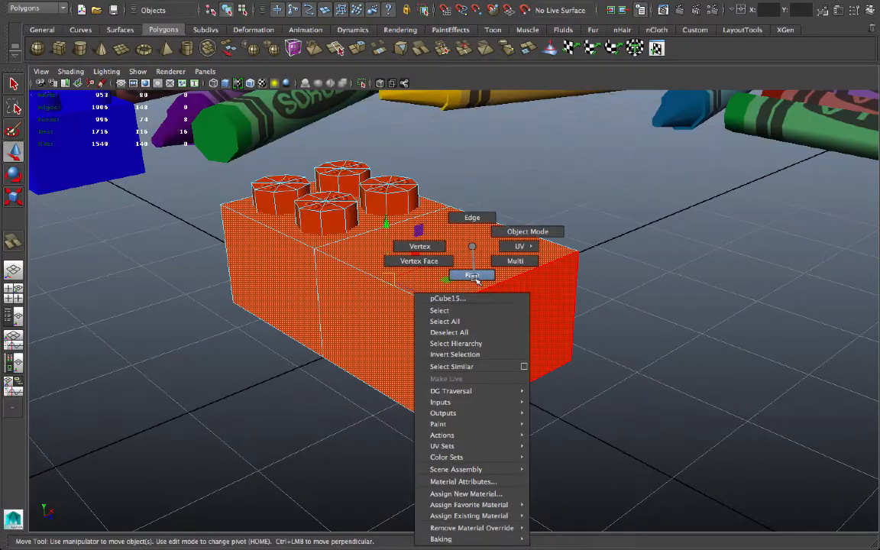
{"action": "left_click", "coordinate": [510, 315]}
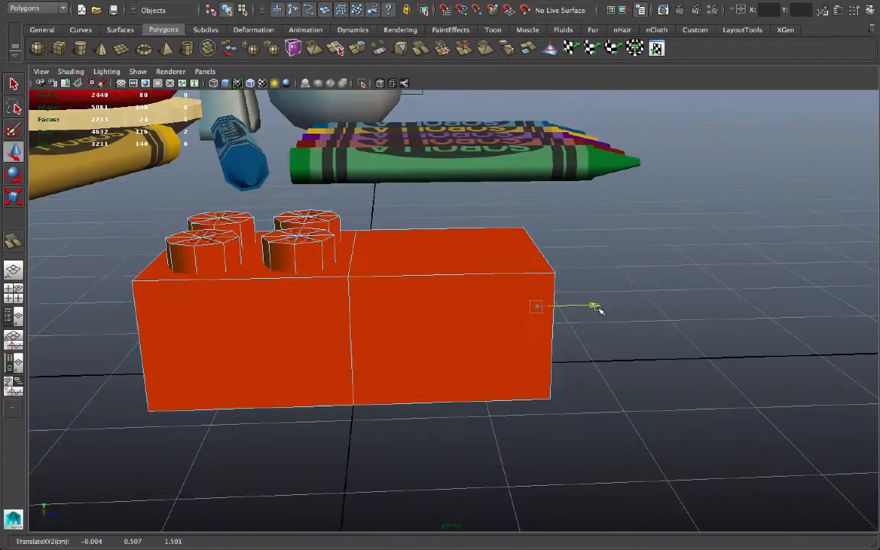
{"action": "left_click_drag", "start_coordinate": [597, 306], "coordinate": [449, 311]}
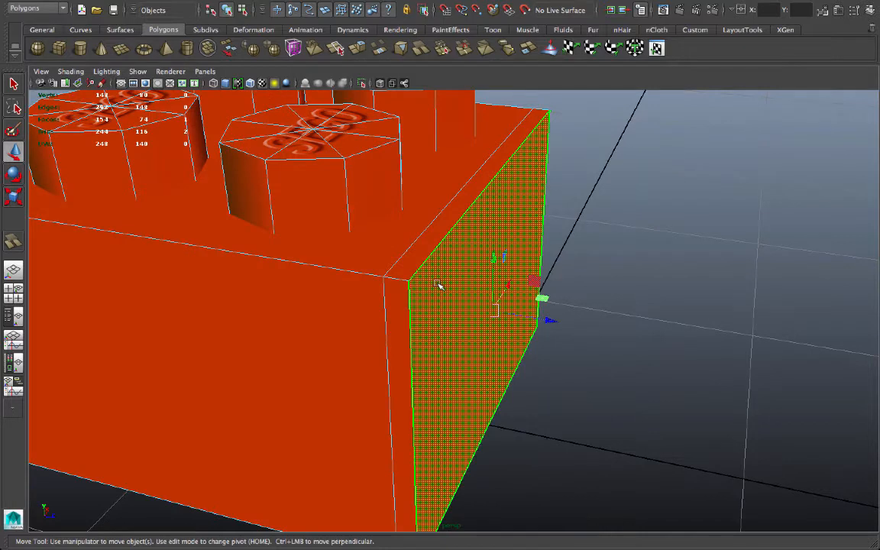
Snap the end face's four corner vertices onto the matching corner vertices of the middle cut
{"action": "right_click_drag", "start_coordinate": [435, 246], "coordinate": [369, 247]}
{"action": "left_click", "coordinate": [409, 281]}
{"action": "left_click_drag", "start_coordinate": [409, 281], "coordinate": [532, 109]}
{"action": "left_click", "coordinate": [537, 328]}
{"action": "left_click_drag", "start_coordinate": [538, 327], "coordinate": [533, 329]}
{"action": "middle_click_drag", "start_coordinate": [533, 330], "coordinate": [543, 222], "text": "alt"}
{"action": "left_click", "coordinate": [430, 436]}
{"action": "left_click_drag", "start_coordinate": [430, 437], "coordinate": [423, 437]}
{"action": "middle_click_drag", "start_coordinate": [502, 378], "coordinate": [495, 416], "text": "alt"}
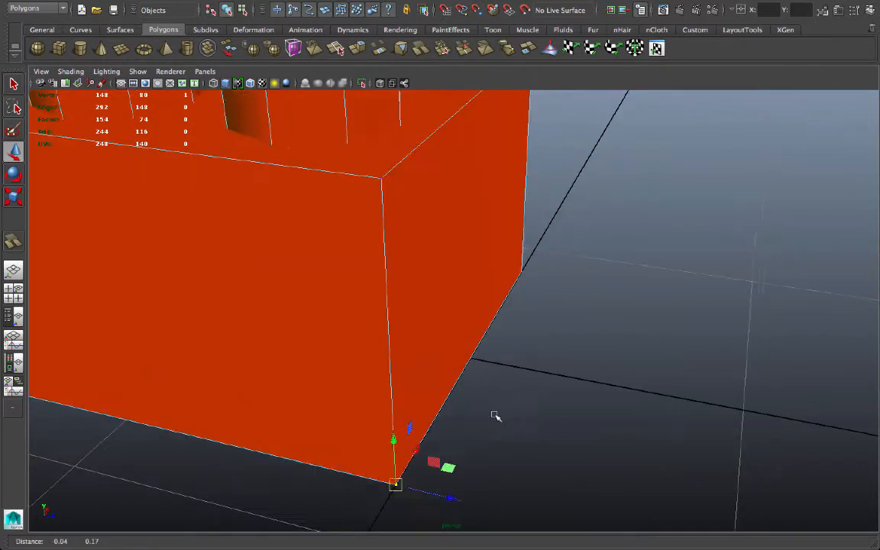
Select all the overlapping vertices at the shortened end of the red brick and merge them
{"action": "right_click_drag", "start_coordinate": [495, 416], "coordinate": [416, 412], "text": "alt"}
{"action": "left_click_drag", "start_coordinate": [416, 412], "coordinate": [471, 393], "text": "alt"}
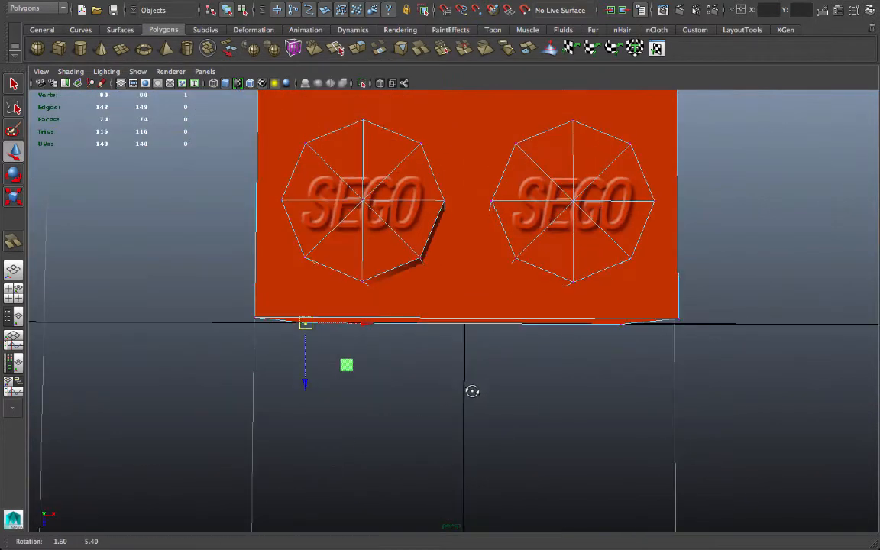
{"action": "left_click_drag", "start_coordinate": [216, 397], "coordinate": [625, 348]}
{"action": "left_click_drag", "start_coordinate": [772, 305], "coordinate": [772, 305]}
{"action": "left_click_drag", "start_coordinate": [603, 388], "coordinate": [507, 48], "text": "alt"}
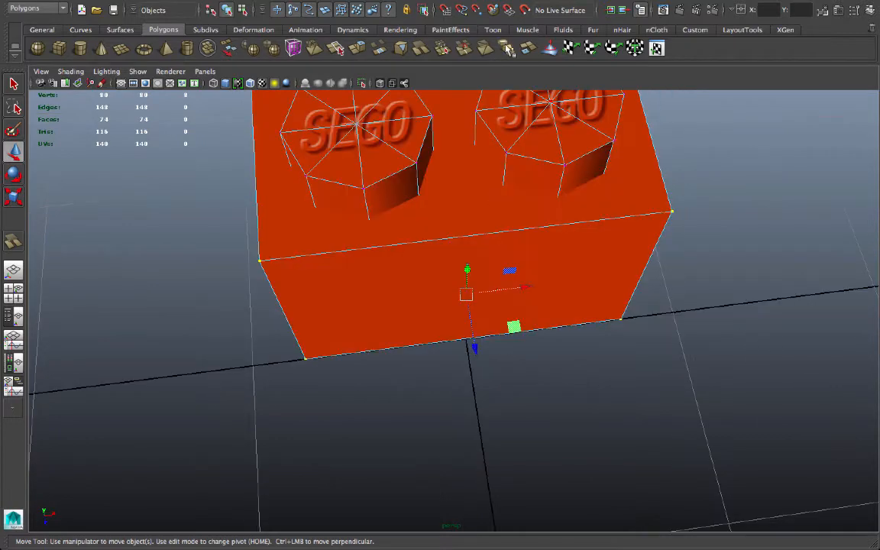
{"action": "left_click_drag", "start_coordinate": [332, 329], "coordinate": [620, 262], "text": "alt"}
{"action": "left_click", "coordinate": [420, 295]}
{"action": "key", "text": "z"}
{"action": "left_click_drag", "start_coordinate": [566, 246], "coordinate": [551, 263], "text": "alt"}
{"action": "left_click_drag", "start_coordinate": [510, 252], "coordinate": [551, 253]}
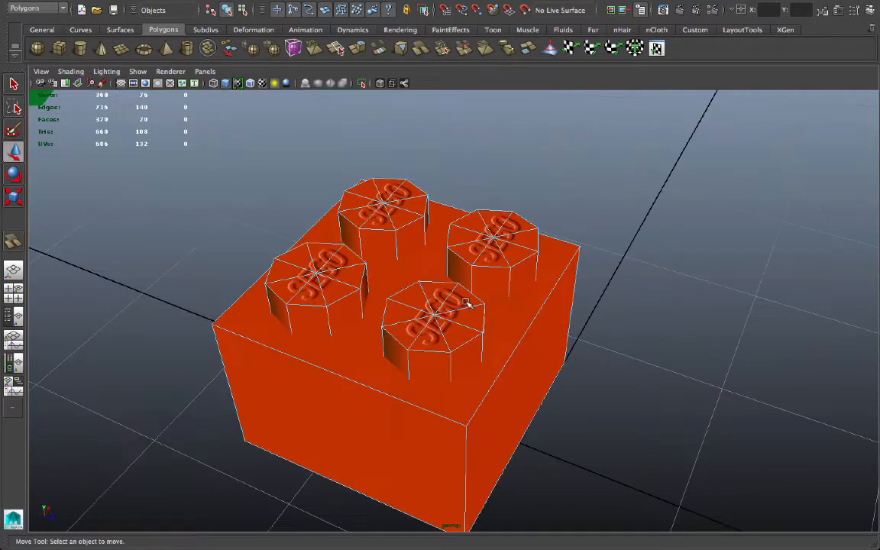
Switch the viewport to flat lighting
{"action": "mouse_move", "coordinate": [467, 300]}
{"action": "left_mouse_down", "text": "alt"}
{"action": "mouse_move", "coordinate": [373, 333]}
{"action": "mouse_move", "coordinate": [456, 315]}
{"action": "left_mouse_up", "text": "alt"}
{"action": "left_click", "coordinate": [106, 71]}
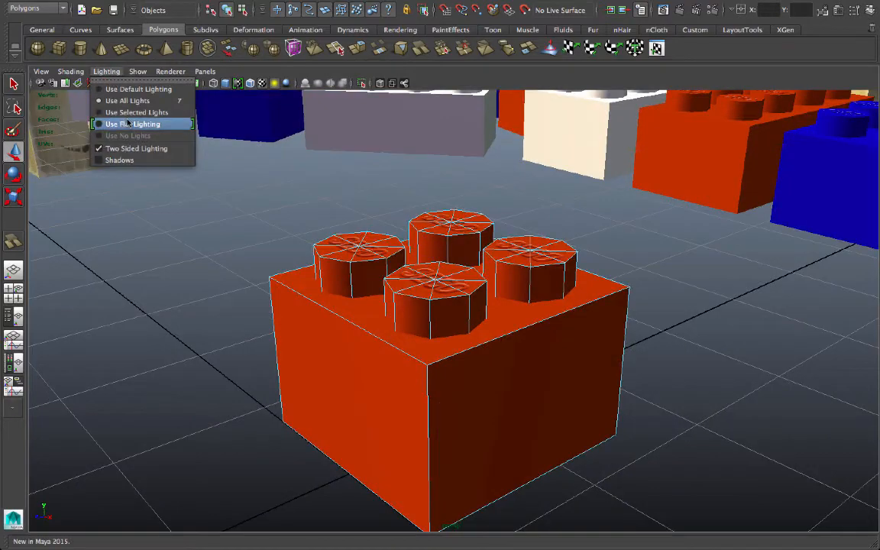
{"action": "left_click", "coordinate": [128, 124]}
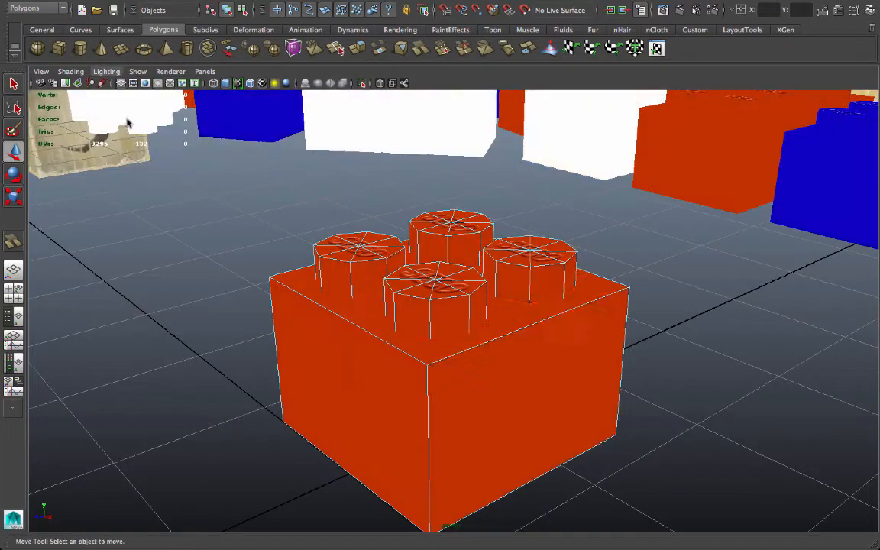
Examine the ring texture on the underside of the shortened brick and compare it with the undersides of the other bricks
{"action": "mouse_move", "coordinate": [126, 122]}
{"action": "left_mouse_down", "text": "alt"}
{"action": "mouse_move", "coordinate": [407, 244]}
{"action": "mouse_move", "coordinate": [412, 214]}
{"action": "mouse_move", "coordinate": [571, 262]}
{"action": "mouse_move", "coordinate": [605, 243]}
{"action": "mouse_move", "coordinate": [457, 265]}
{"action": "mouse_move", "coordinate": [544, 245]}
{"action": "mouse_move", "coordinate": [513, 294]}
{"action": "mouse_move", "coordinate": [485, 289]}
{"action": "left_mouse_up", "text": "alt"}
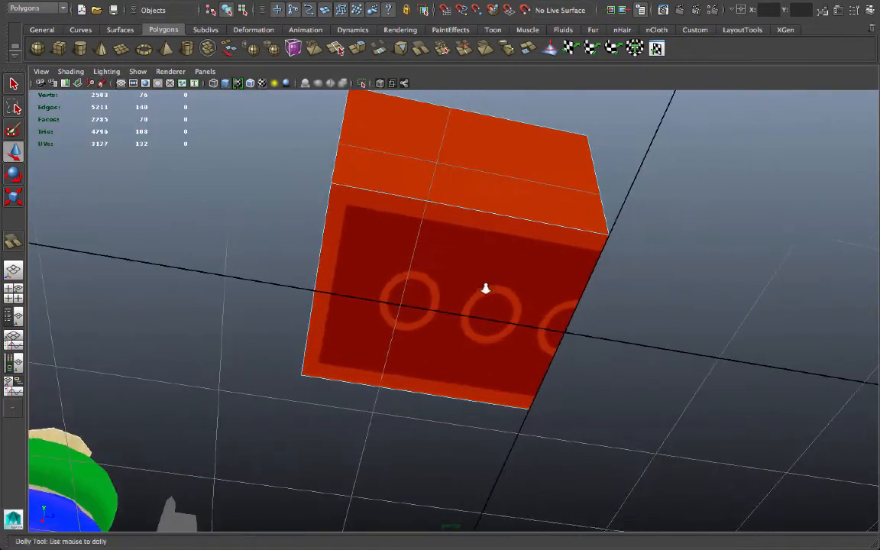
{"action": "right_click_drag", "start_coordinate": [485, 288], "coordinate": [184, 286], "text": "alt"}
{"action": "middle_click_drag", "start_coordinate": [183, 287], "coordinate": [350, 373], "text": "alt"}
{"action": "left_click_drag", "start_coordinate": [350, 373], "coordinate": [385, 337], "text": "alt"}
{"action": "right_click_drag", "start_coordinate": [385, 336], "coordinate": [269, 308], "text": "alt"}
{"action": "middle_click_drag", "start_coordinate": [269, 308], "coordinate": [300, 405], "text": "alt"}
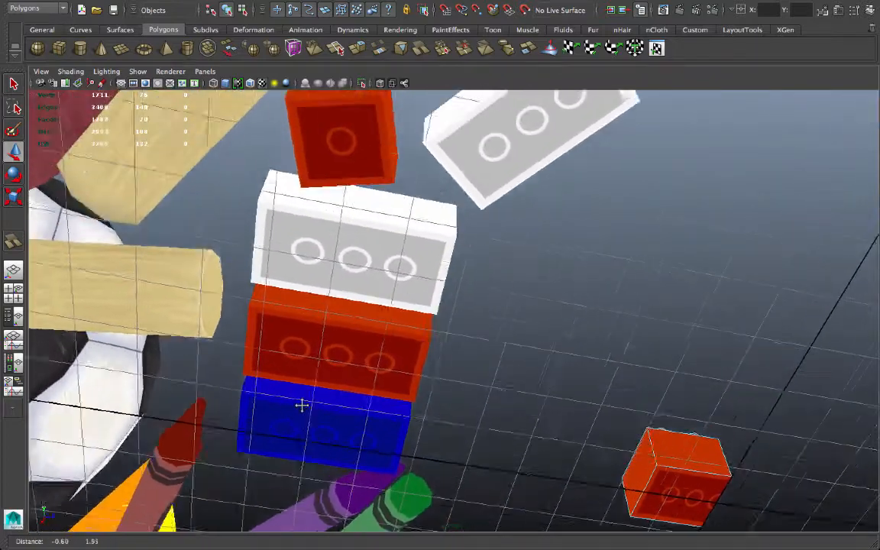
{"action": "right_click_drag", "start_coordinate": [300, 404], "coordinate": [495, 265], "text": "alt"}
{"action": "left_click_drag", "start_coordinate": [495, 265], "coordinate": [546, 389], "text": "alt"}
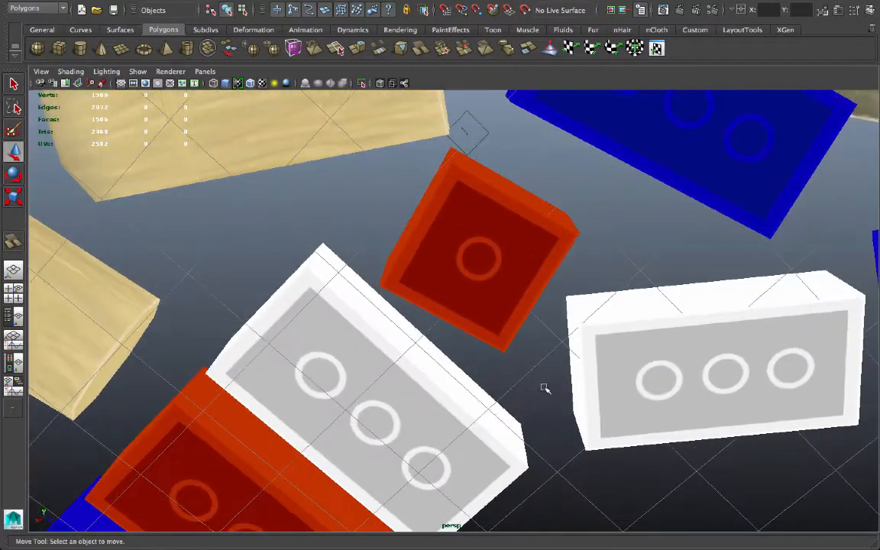
{"action": "left_click_drag", "start_coordinate": [752, 233], "coordinate": [799, 243], "text": "alt"}
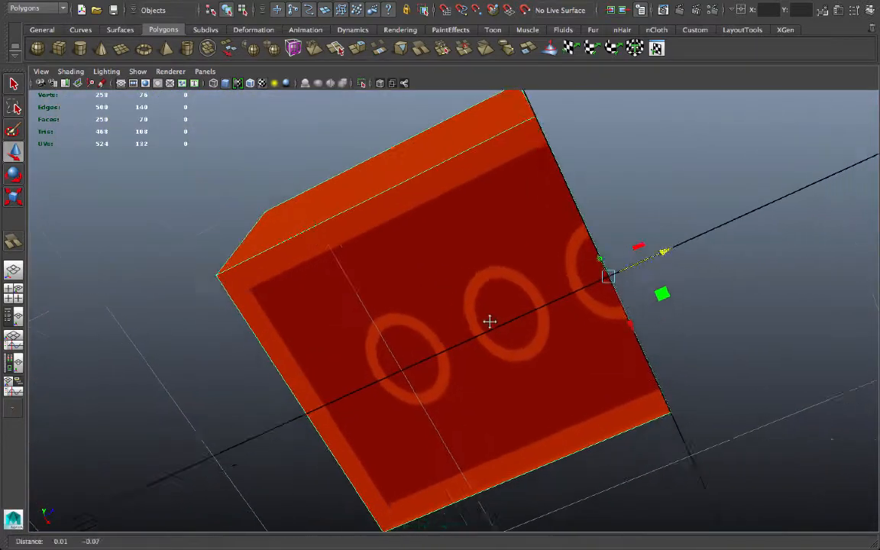
In the UV Texture Editor, lower the bottom face's two upper UVs to the middle ring of the texture
{"action": "left_click_drag", "start_coordinate": [552, 208], "coordinate": [377, 207], "text": "alt"}
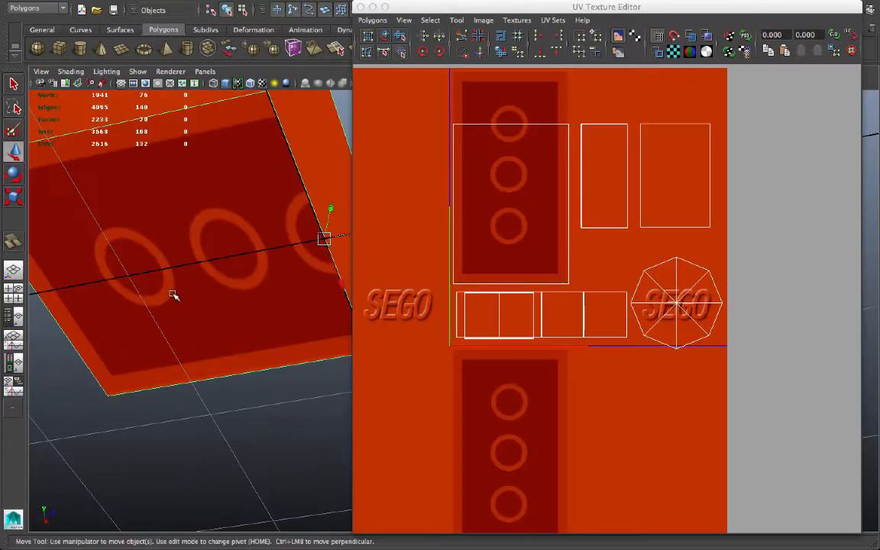
{"action": "right_click_drag", "start_coordinate": [185, 251], "coordinate": [182, 275]}
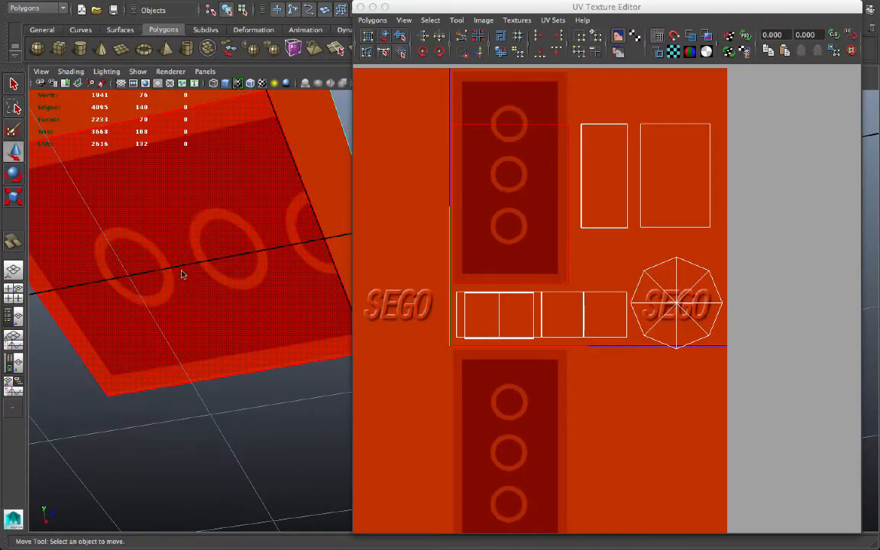
{"action": "left_click", "coordinate": [187, 251]}
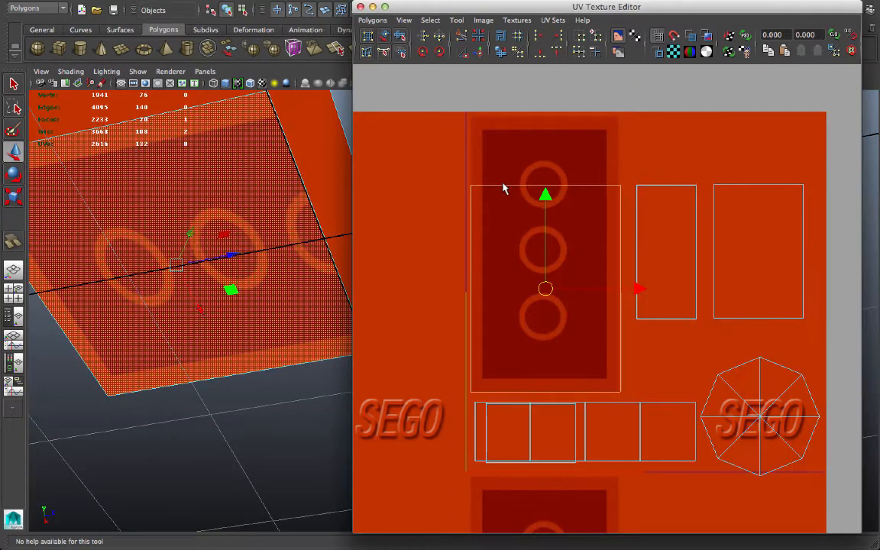
{"action": "left_click_drag", "start_coordinate": [441, 174], "coordinate": [623, 191]}
{"action": "left_click_drag", "start_coordinate": [546, 92], "coordinate": [545, 156]}
{"action": "left_click_drag", "start_coordinate": [229, 248], "coordinate": [181, 255], "text": "alt"}
{"action": "middle_click_drag", "start_coordinate": [181, 255], "coordinate": [193, 262], "text": "alt"}
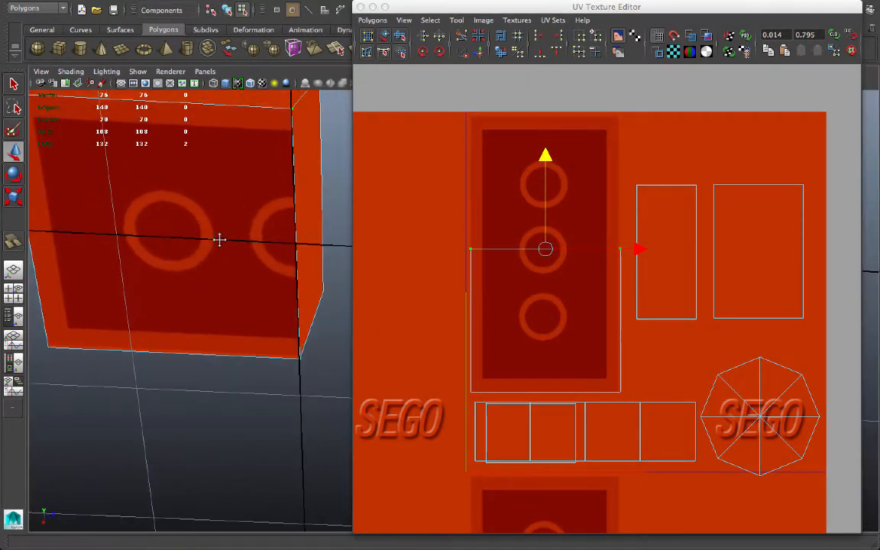
{"action": "left_click_drag", "start_coordinate": [218, 240], "coordinate": [239, 264], "text": "alt"}
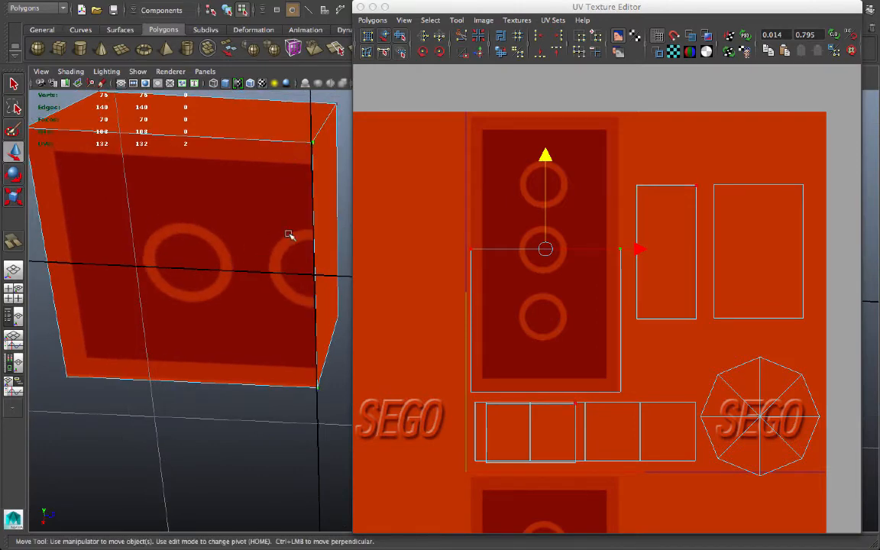
{"action": "left_click_drag", "start_coordinate": [288, 234], "coordinate": [282, 274], "text": "alt"}
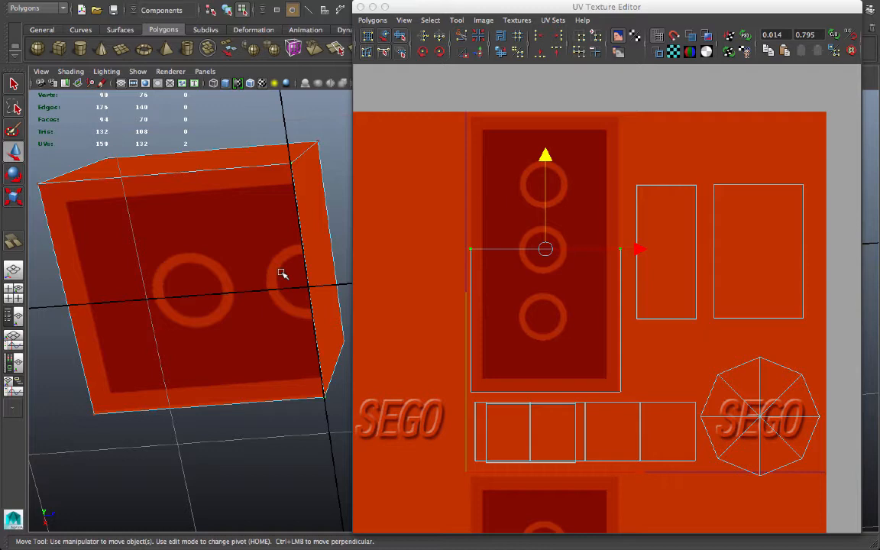
Split the brick's bottom face diagonally from corner to corner with the Split Polygon Tool
{"action": "left_click", "coordinate": [282, 275]}
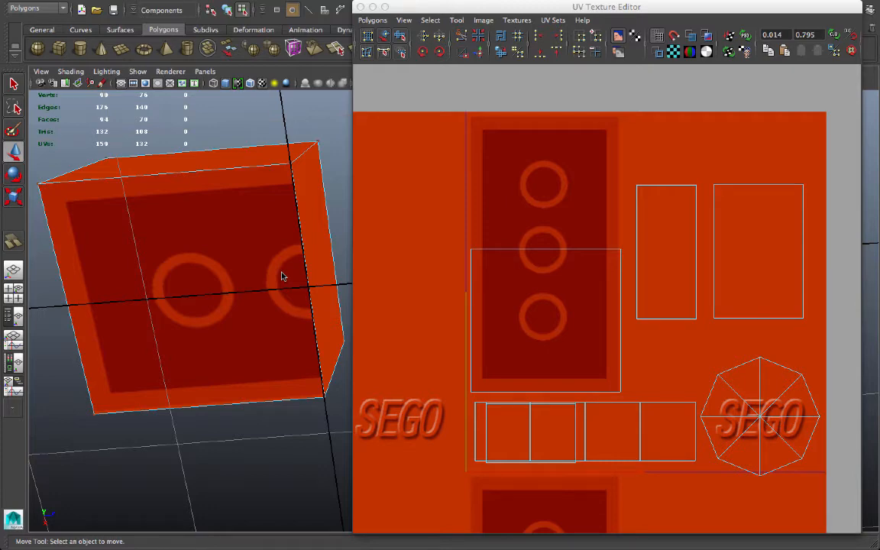
{"action": "key", "text": "z"}
{"action": "left_click", "coordinate": [273, 294]}
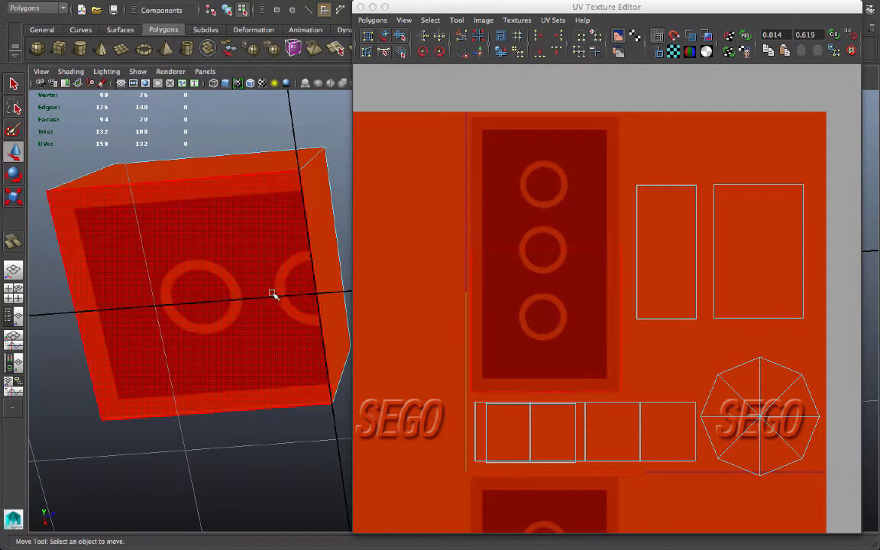
{"action": "left_click", "coordinate": [340, 51]}
{"action": "left_click", "coordinate": [48, 190]}
{"action": "left_click", "coordinate": [332, 403]}
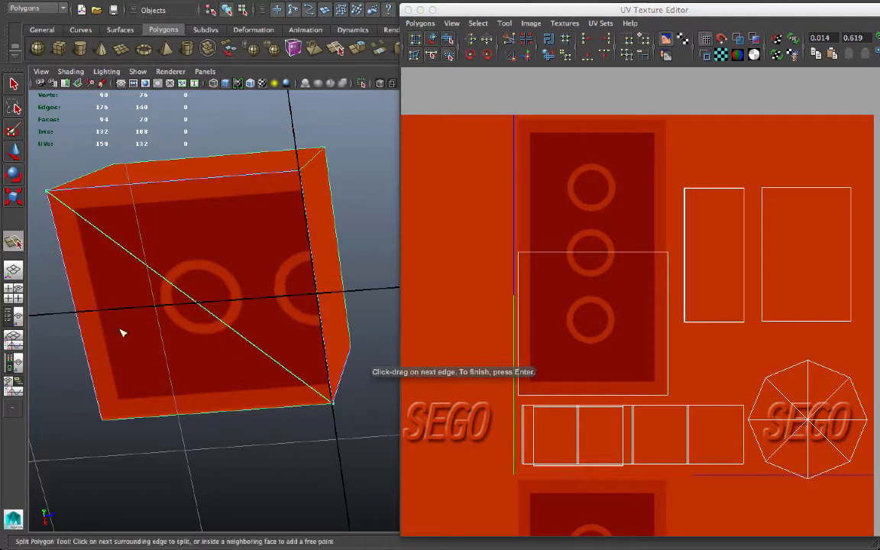
{"action": "middle_click_drag", "start_coordinate": [129, 331], "coordinate": [118, 327], "text": "alt"}
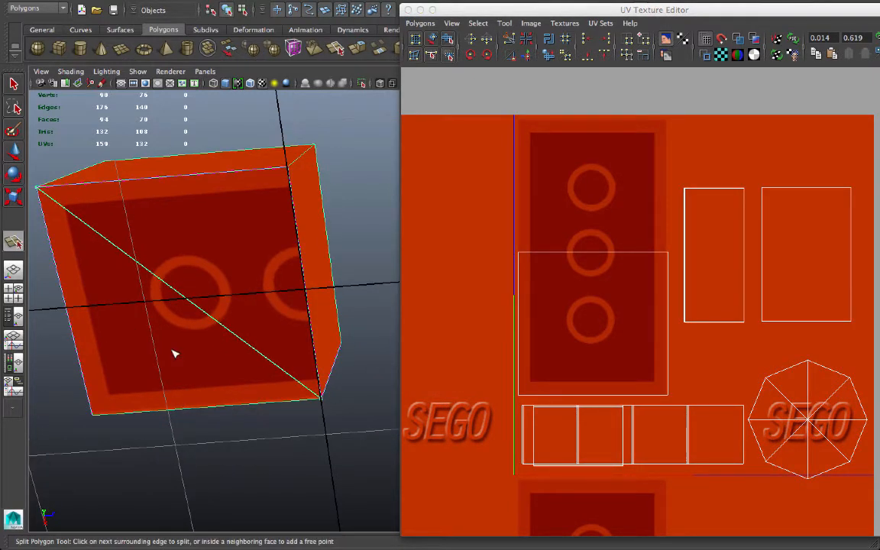
{"action": "key", "text": "w"}
Move the bottom face's upper-left UV onto its lower-right UV so both triangles share the same texture area
{"action": "scroll", "coordinate": [585, 250], "scroll_direction": "up", "scroll_amount": 2}
{"action": "right_click_drag", "start_coordinate": [585, 249], "coordinate": [623, 248]}
{"action": "left_click_drag", "start_coordinate": [535, 217], "coordinate": [473, 251]}
{"action": "left_click_drag", "start_coordinate": [495, 232], "coordinate": [667, 396]}
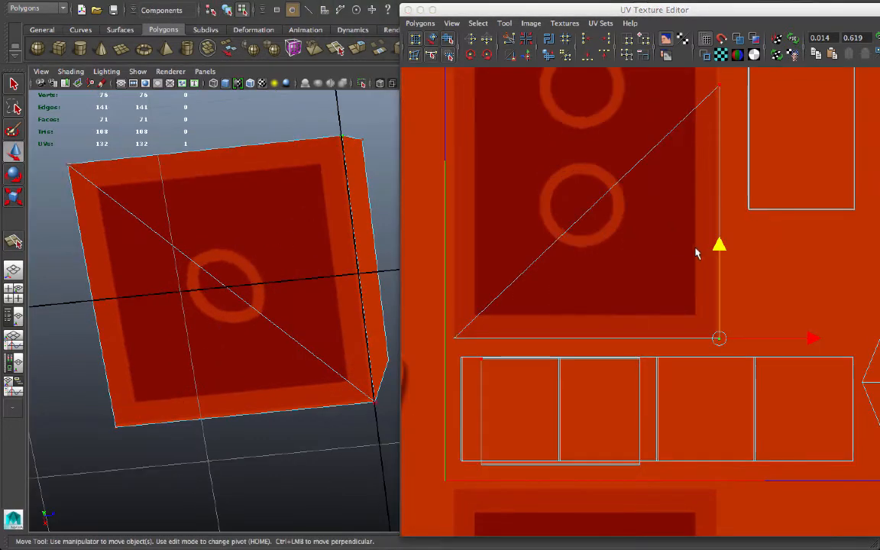
Raise the UV at the upper end of the bottom face's diagonal slightly to center the single ring on the underside
{"action": "middle_click_drag", "start_coordinate": [660, 233], "coordinate": [659, 269], "text": "alt"}
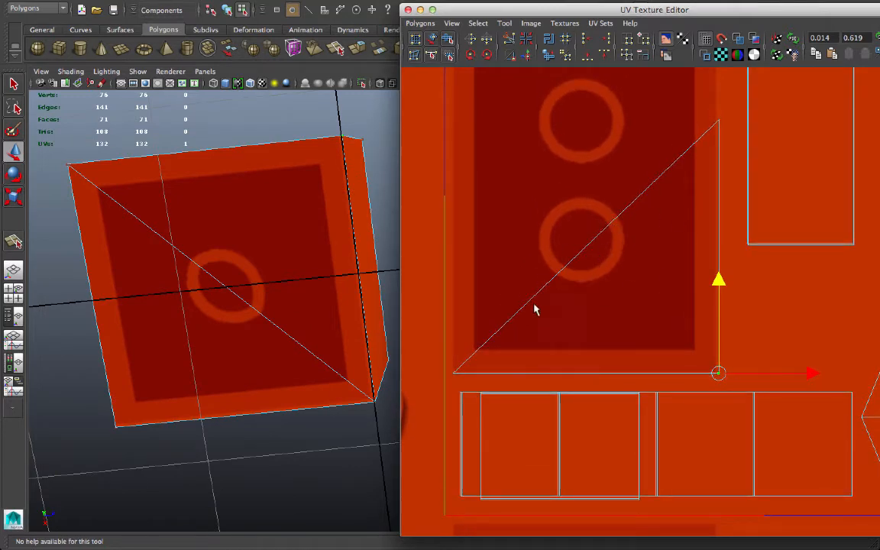
{"action": "middle_click_drag", "start_coordinate": [528, 278], "coordinate": [523, 325], "text": "alt"}
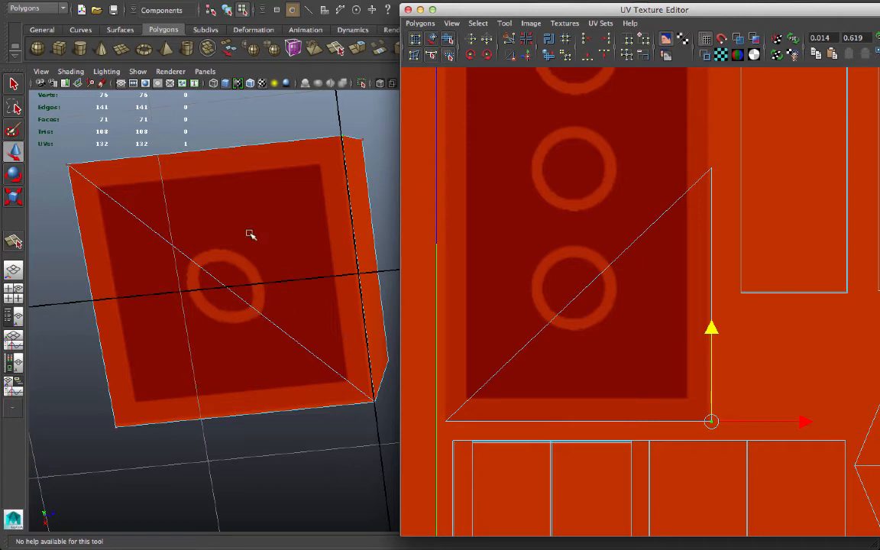
{"action": "right_click_drag", "start_coordinate": [691, 170], "coordinate": [726, 160]}
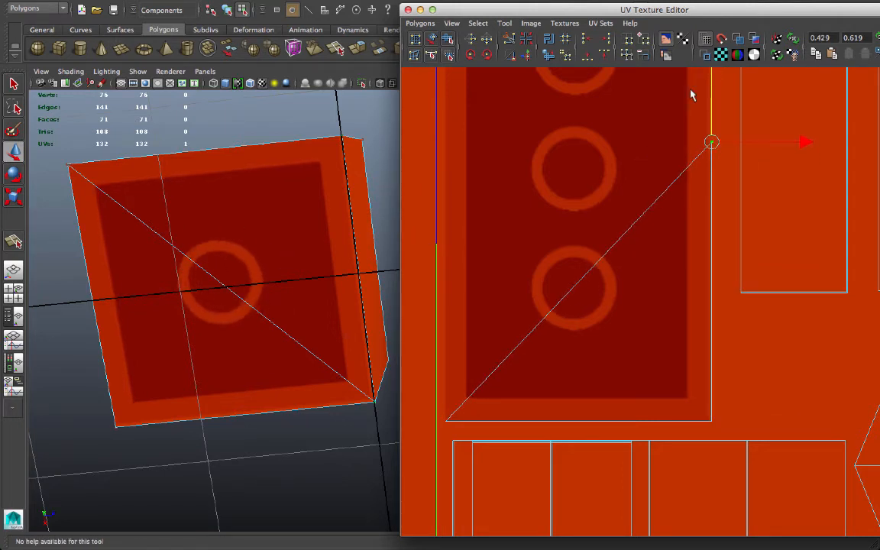
{"action": "left_click_drag", "start_coordinate": [313, 290], "coordinate": [351, 304], "text": "alt"}
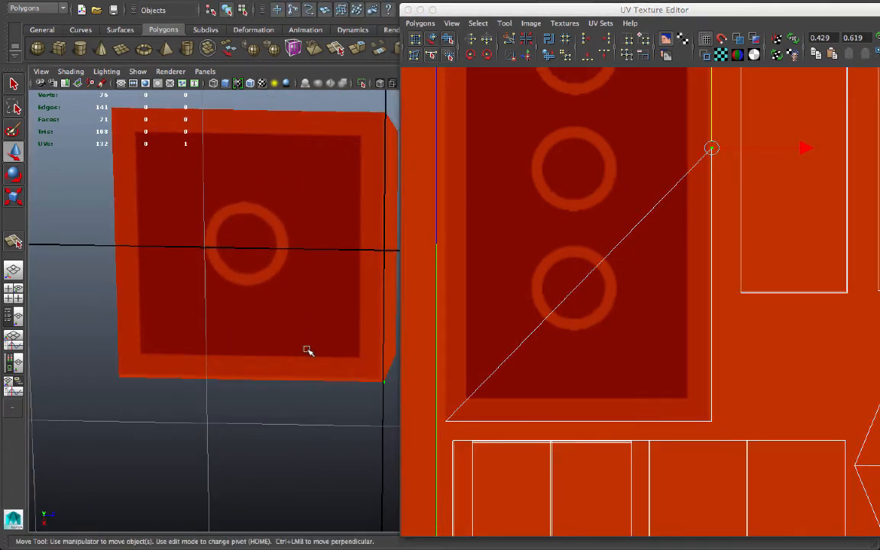
{"action": "left_click", "coordinate": [324, 440]}
Examine the brick's underside from several angles to check the ring and the border along the diagonal
{"action": "left_click_drag", "start_coordinate": [324, 440], "coordinate": [448, 327], "text": "alt"}
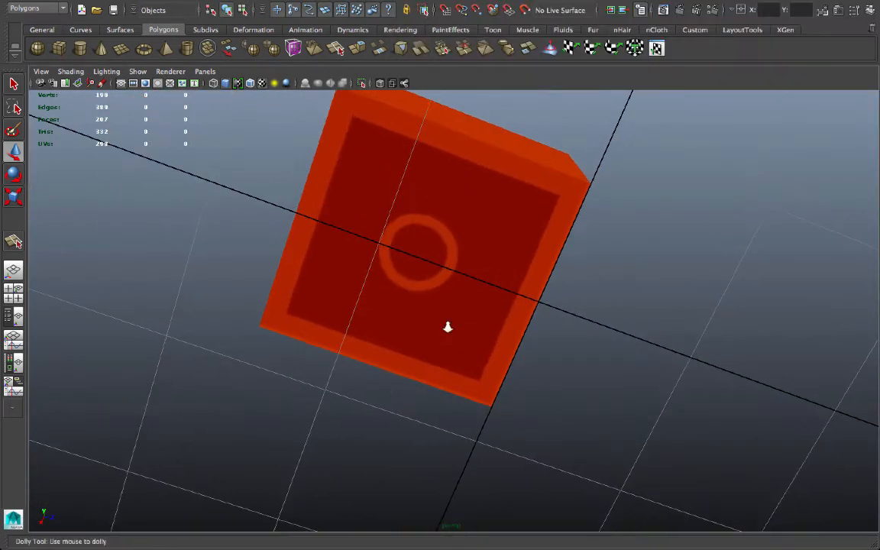
{"action": "right_click_drag", "start_coordinate": [448, 328], "coordinate": [514, 330], "text": "alt"}
{"action": "middle_click_drag", "start_coordinate": [514, 330], "coordinate": [487, 200], "text": "alt"}
{"action": "left_click_drag", "start_coordinate": [487, 200], "coordinate": [579, 206], "text": "alt"}
{"action": "left_click", "coordinate": [446, 271]}
{"action": "left_click_drag", "start_coordinate": [446, 271], "coordinate": [415, 291], "text": "alt"}
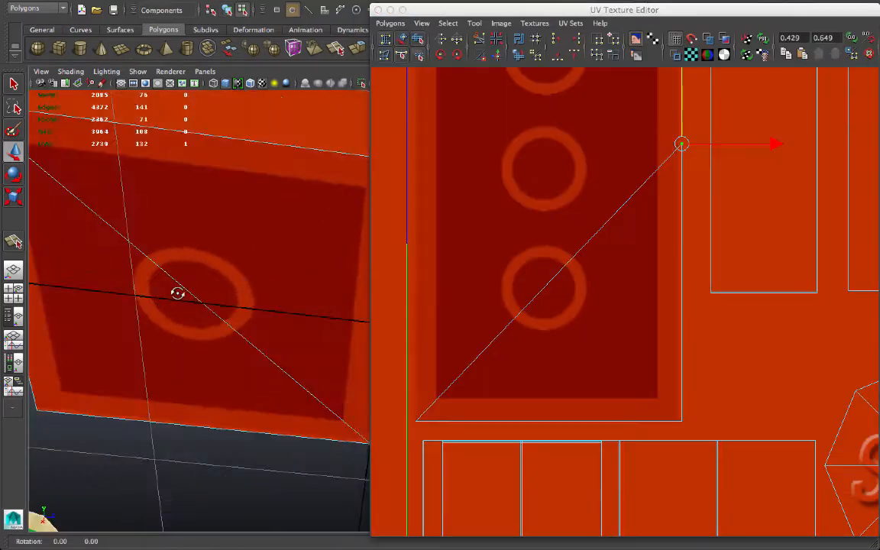
{"action": "left_click_drag", "start_coordinate": [177, 293], "coordinate": [185, 273], "text": "alt"}
{"action": "middle_click_drag", "start_coordinate": [184, 273], "coordinate": [162, 380], "text": "alt"}
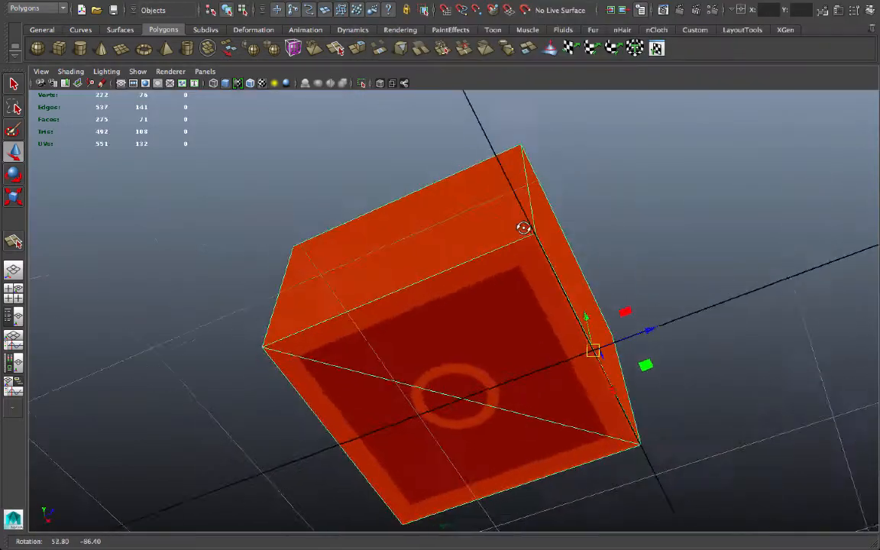
{"action": "left_click_drag", "start_coordinate": [523, 228], "coordinate": [544, 227], "text": "alt"}
{"action": "middle_click_drag", "start_coordinate": [544, 228], "coordinate": [428, 208], "text": "alt"}
{"action": "left_click_drag", "start_coordinate": [471, 275], "coordinate": [511, 305], "text": "alt"}
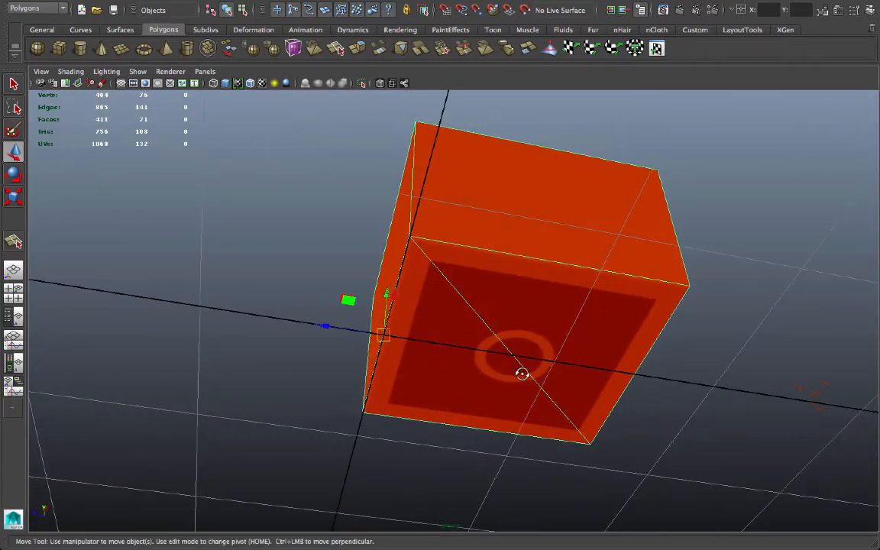
Light the viewport with all the scene lights instead of flat lighting
{"action": "left_click_drag", "start_coordinate": [522, 374], "coordinate": [229, 229], "text": "alt"}
{"action": "left_click", "coordinate": [106, 71]}
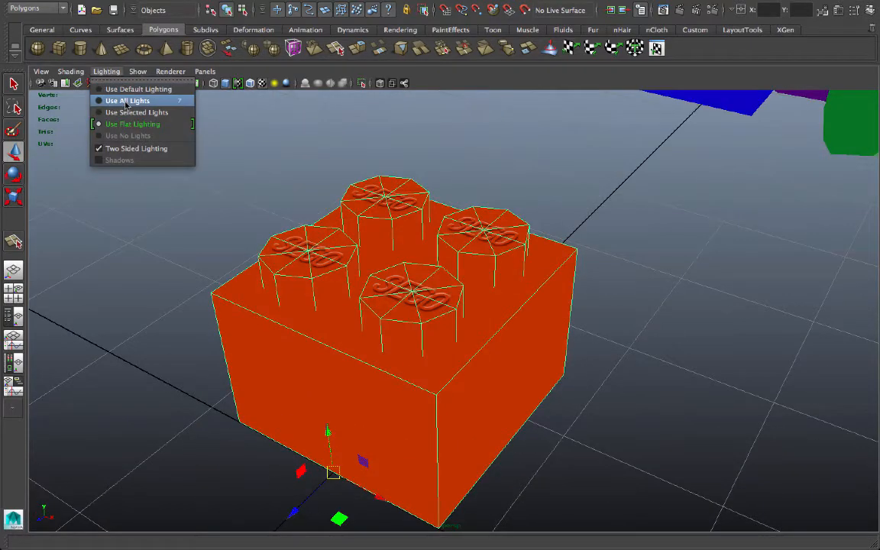
{"action": "left_click", "coordinate": [126, 101]}
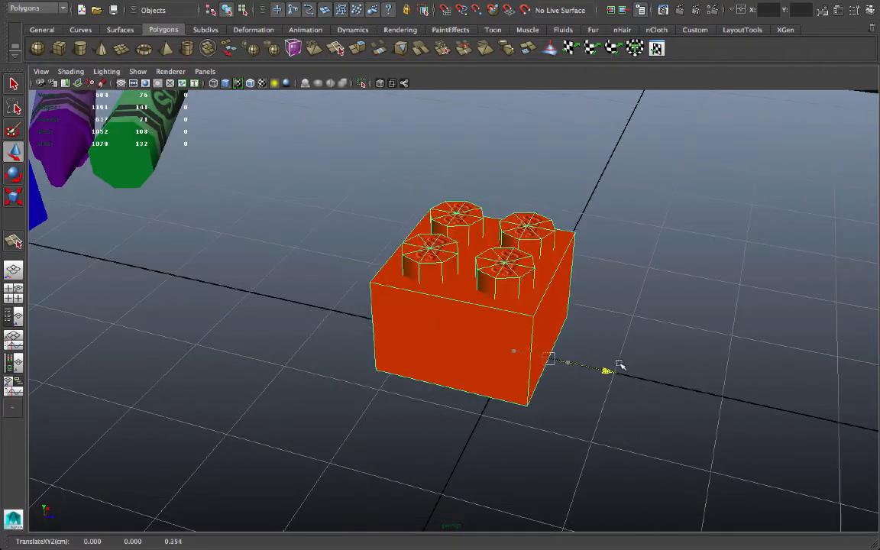
Select all the brick's faces and move them along Z in the top view to center the brick on its pivot at the origin
{"action": "left_click_drag", "start_coordinate": [613, 365], "coordinate": [532, 337]}
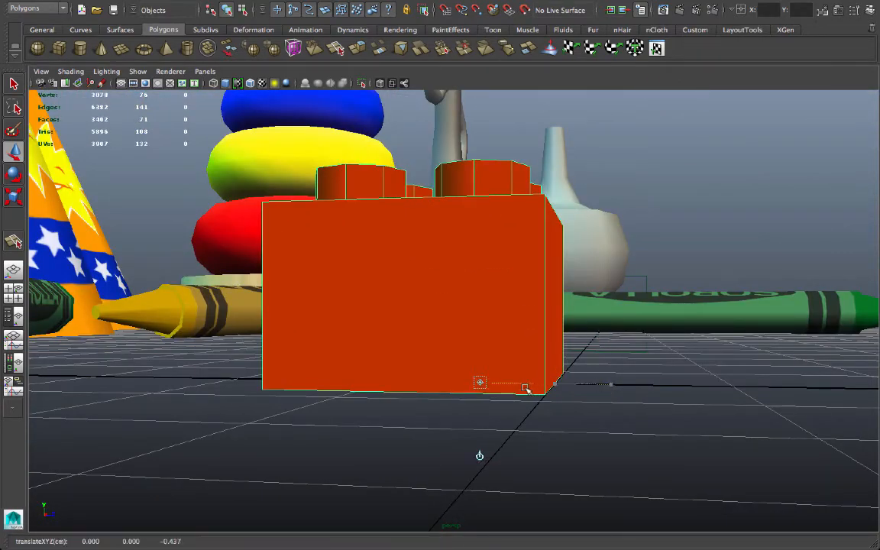
{"action": "left_click_drag", "start_coordinate": [450, 390], "coordinate": [375, 337], "text": "alt"}
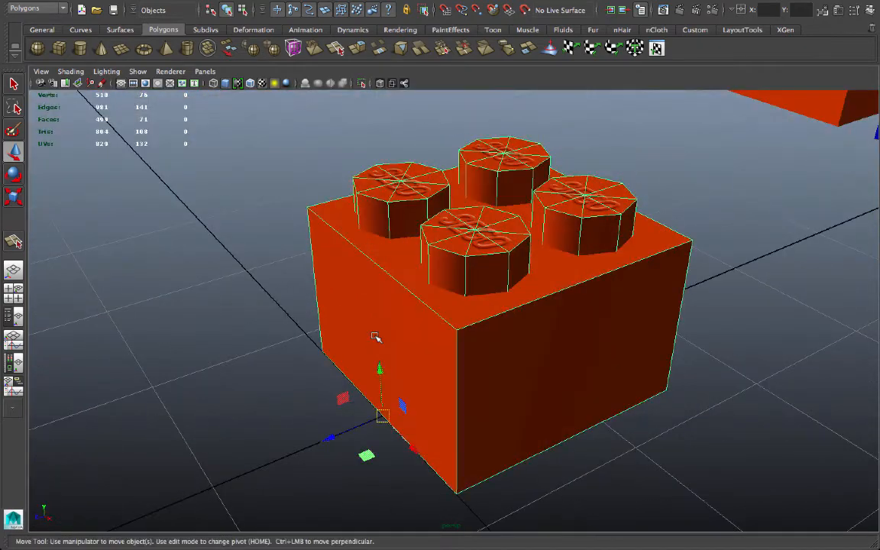
{"action": "right_click_drag", "start_coordinate": [375, 246], "coordinate": [391, 278]}
{"action": "scroll", "coordinate": [655, 415], "scroll_direction": "down", "scroll_amount": 4}
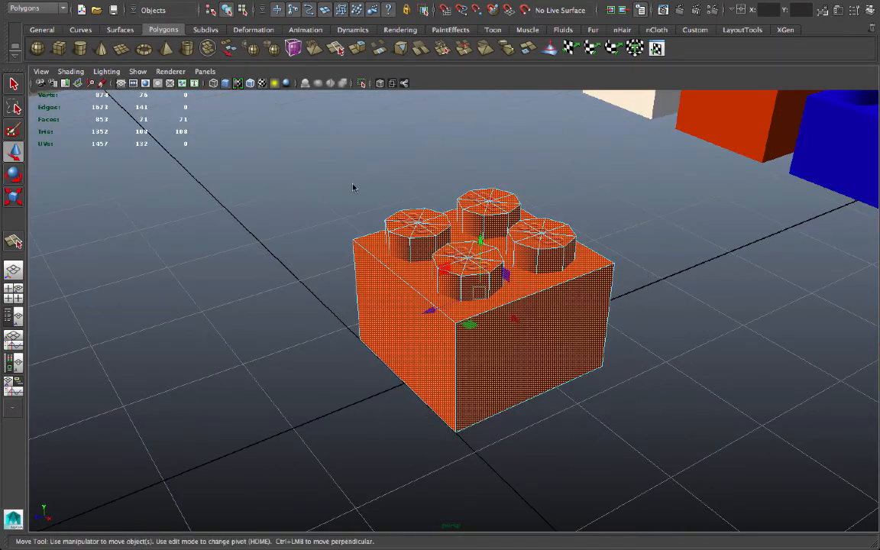
{"action": "key", "text": "space"}
{"action": "key", "text": "space"}
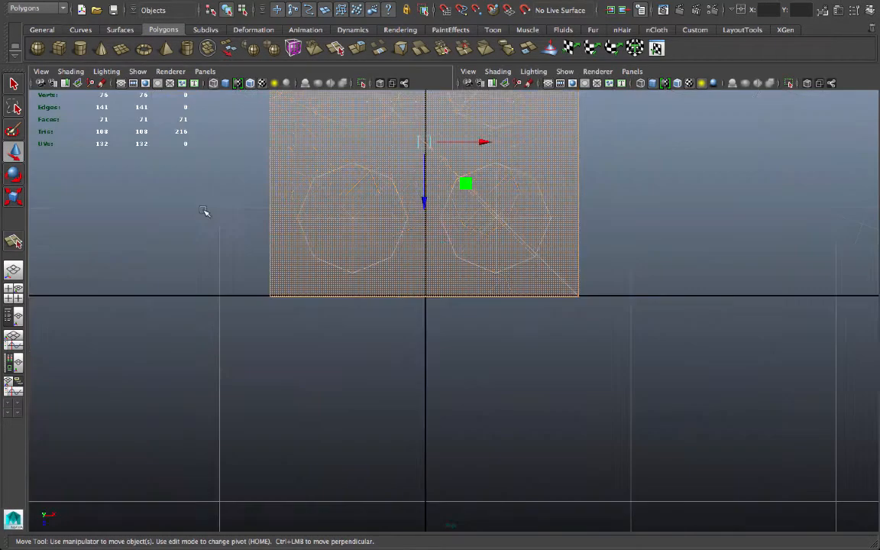
{"action": "left_click_drag", "start_coordinate": [472, 306], "coordinate": [484, 424]}
{"action": "key", "text": "space"}
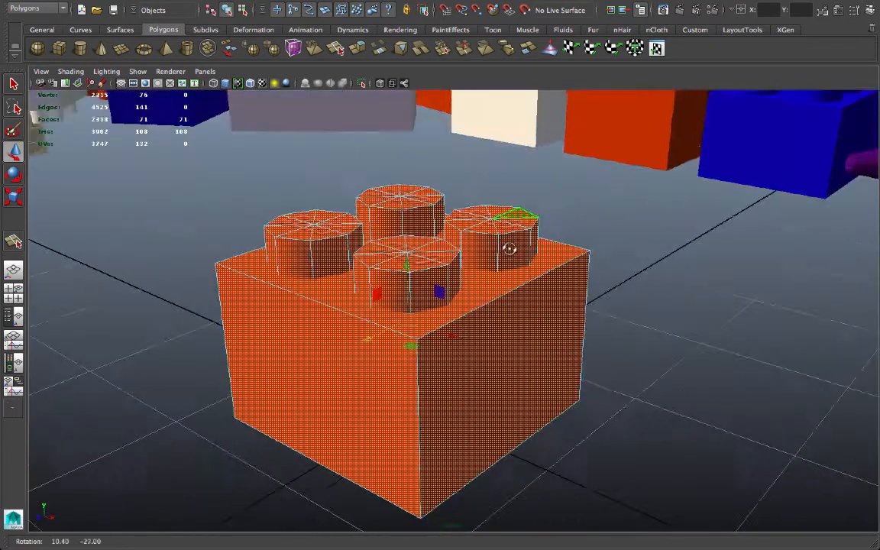
{"action": "left_click_drag", "start_coordinate": [436, 262], "coordinate": [512, 372], "text": "alt"}
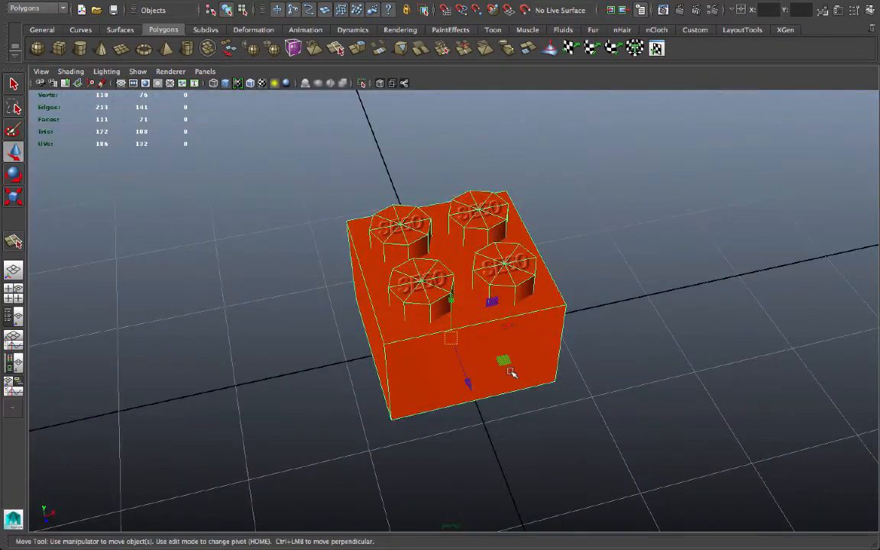
Duplicate the red four-stud brick twice, spacing the copies side by side in a row along the negative X axis
{"action": "key", "text": "ctrl+d"}
{"action": "left_click_drag", "start_coordinate": [503, 326], "coordinate": [110, 403]}
{"action": "key", "text": "ctrl+d"}
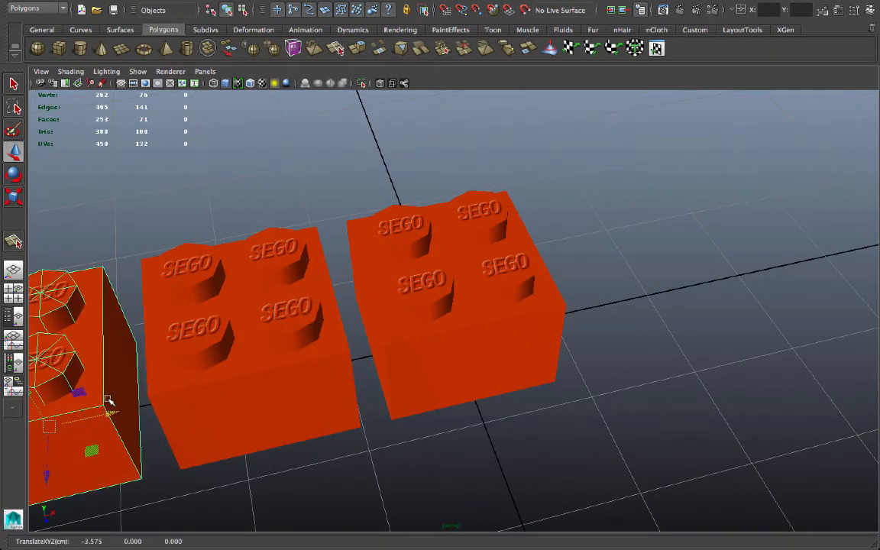
{"action": "middle_click_drag", "start_coordinate": [110, 403], "coordinate": [456, 348], "text": "alt"}
{"action": "left_click_drag", "start_coordinate": [456, 347], "coordinate": [382, 336], "text": "alt"}
Assign the existing blue brick material to the four-stud copy farthest from the original
{"action": "right_click", "coordinate": [334, 308]}
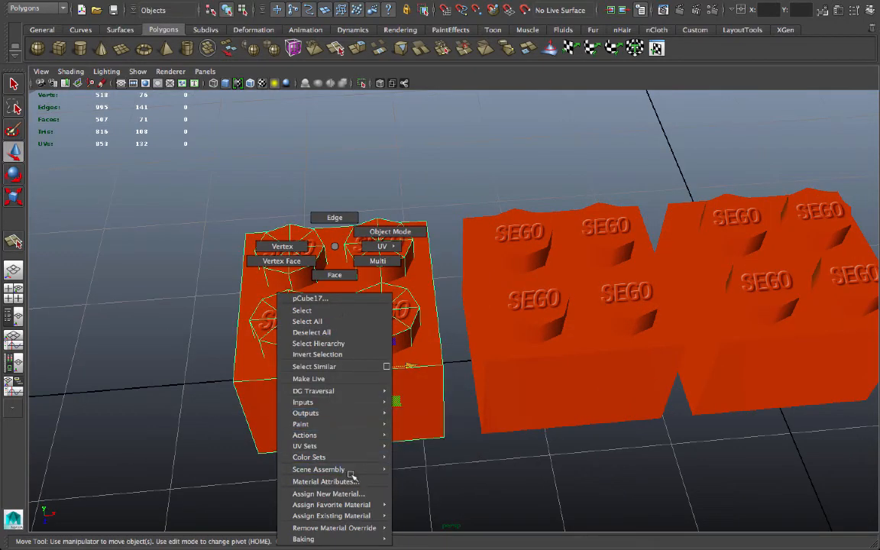
{"action": "mouse_move", "coordinate": [350, 513]}
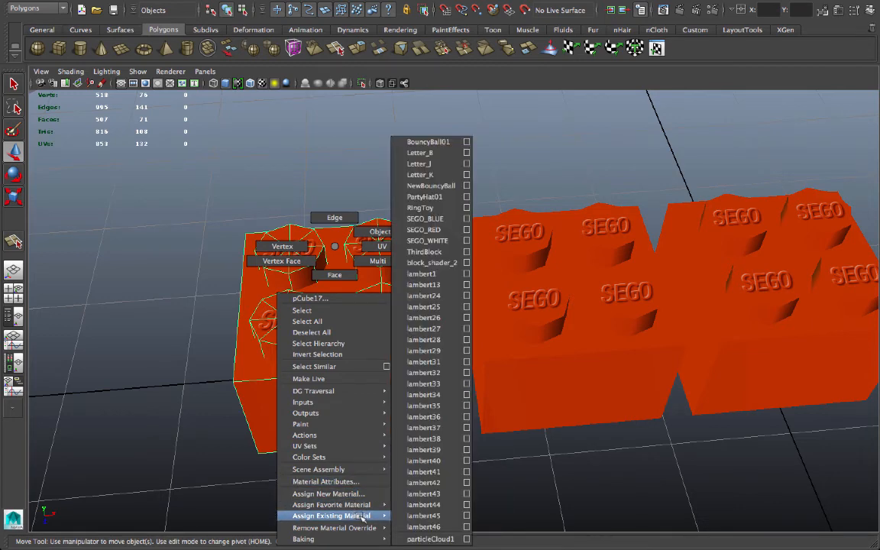
{"action": "left_click", "coordinate": [432, 507]}
Assign the existing white brick material to the middle four-stud brick
{"action": "right_click", "coordinate": [576, 246]}
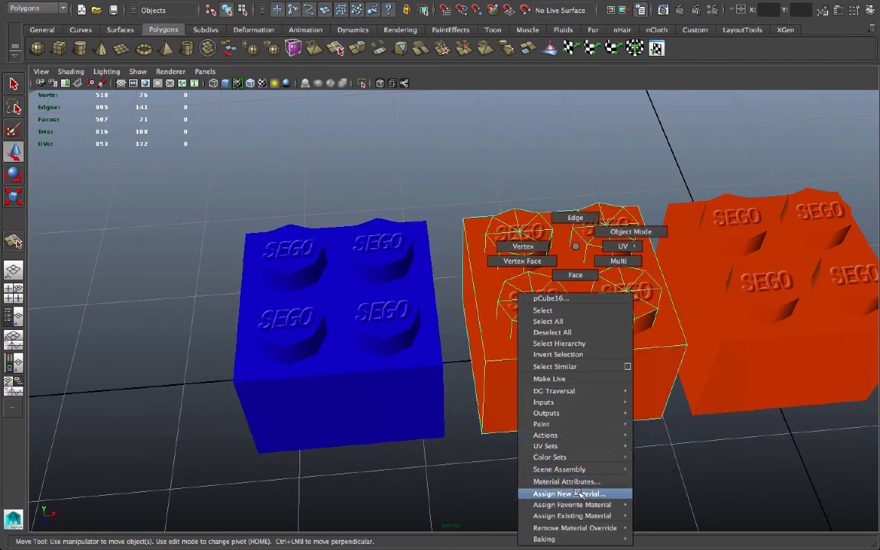
{"action": "mouse_move", "coordinate": [580, 517]}
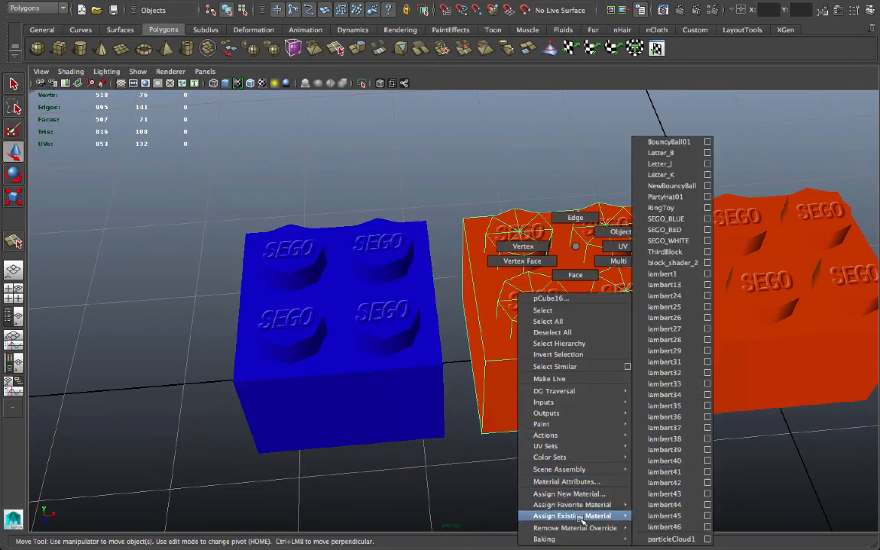
{"action": "left_click", "coordinate": [655, 519]}
{"action": "scroll", "coordinate": [418, 321], "scroll_direction": "down", "scroll_amount": 5}
{"action": "middle_click_drag", "start_coordinate": [419, 321], "coordinate": [440, 348], "text": "alt"}
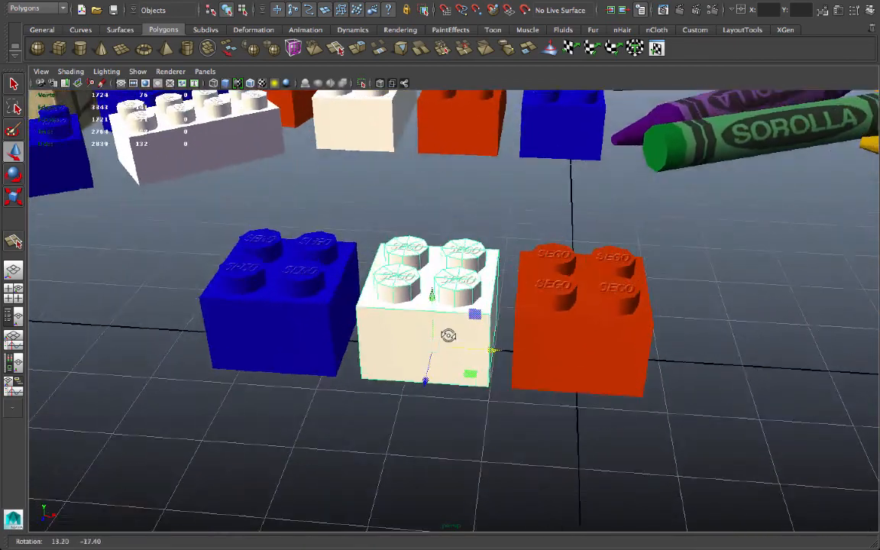